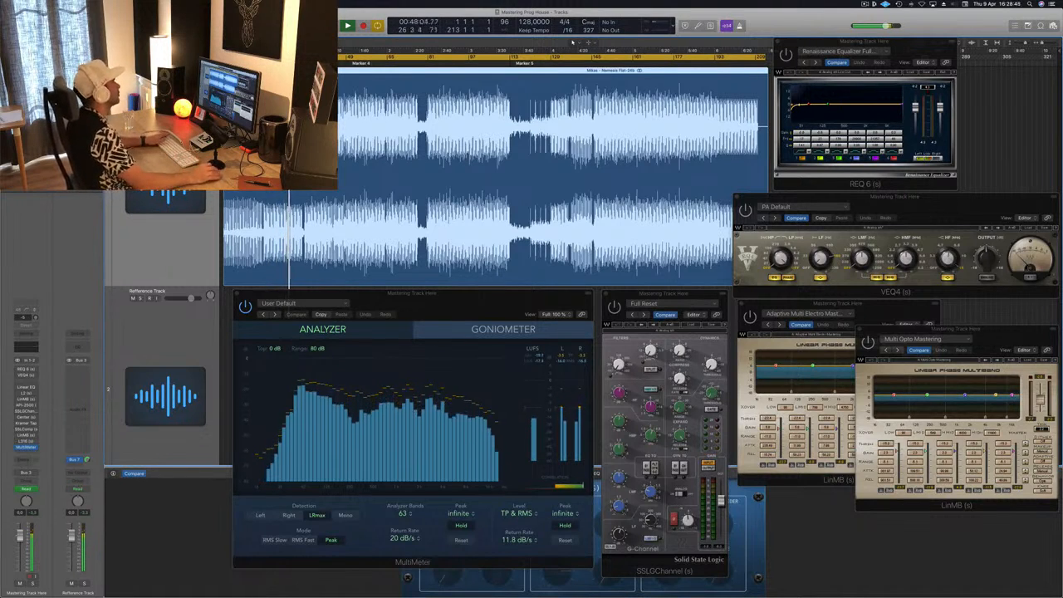
# Dismiss the system overload alert and resume playback of the mastering track.
pyautogui.hotkey('alt', '.')
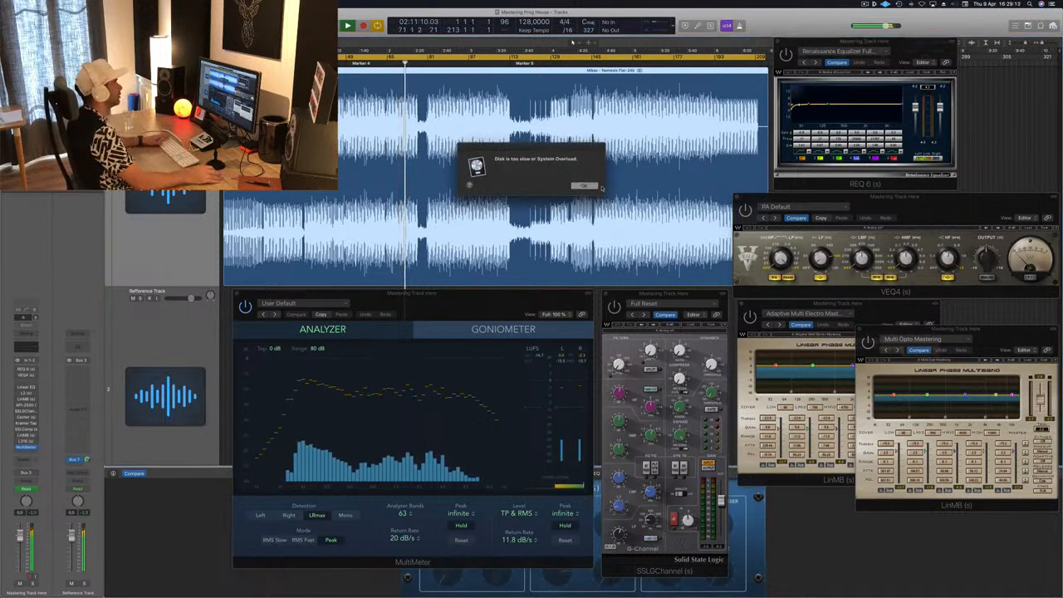
pyautogui.click(584, 185)
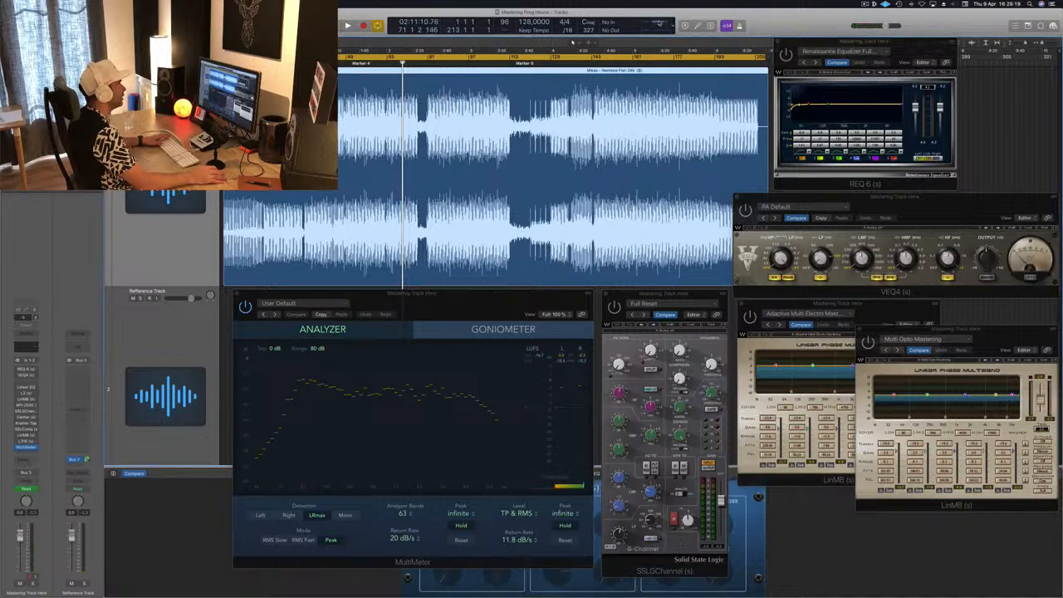
pyautogui.press('space')
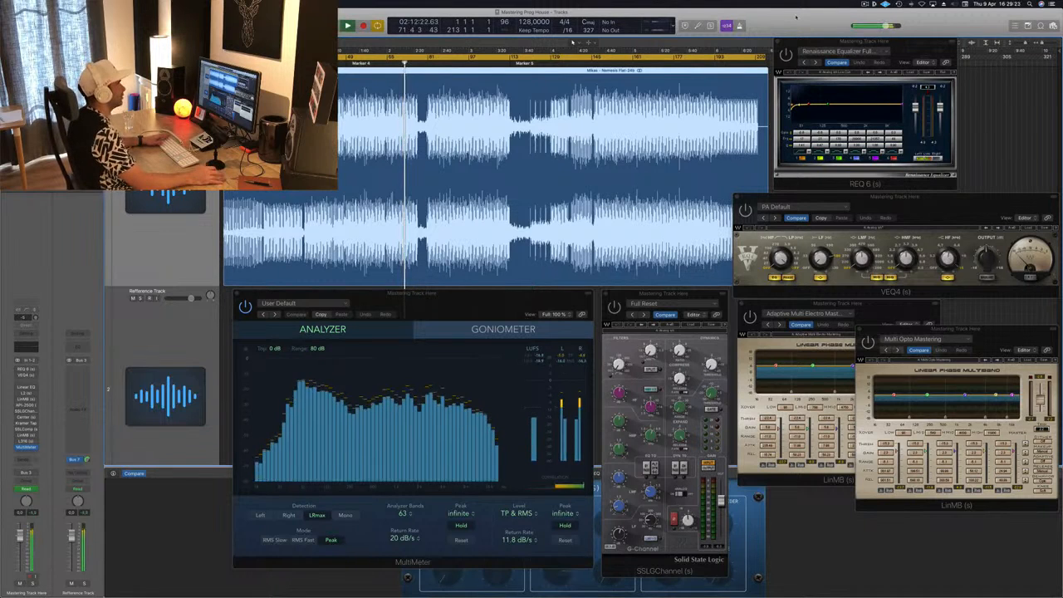
# Open the Performance Meter and arrange it behind the REQ 6 equalizer window.
pyautogui.click(663, 25)
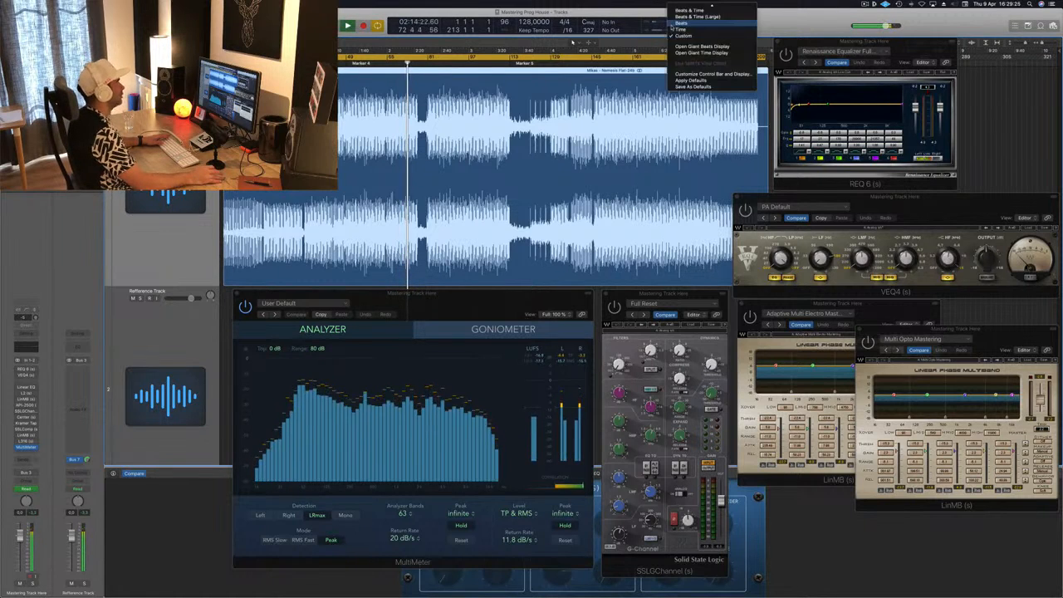
pyautogui.press('Escape')
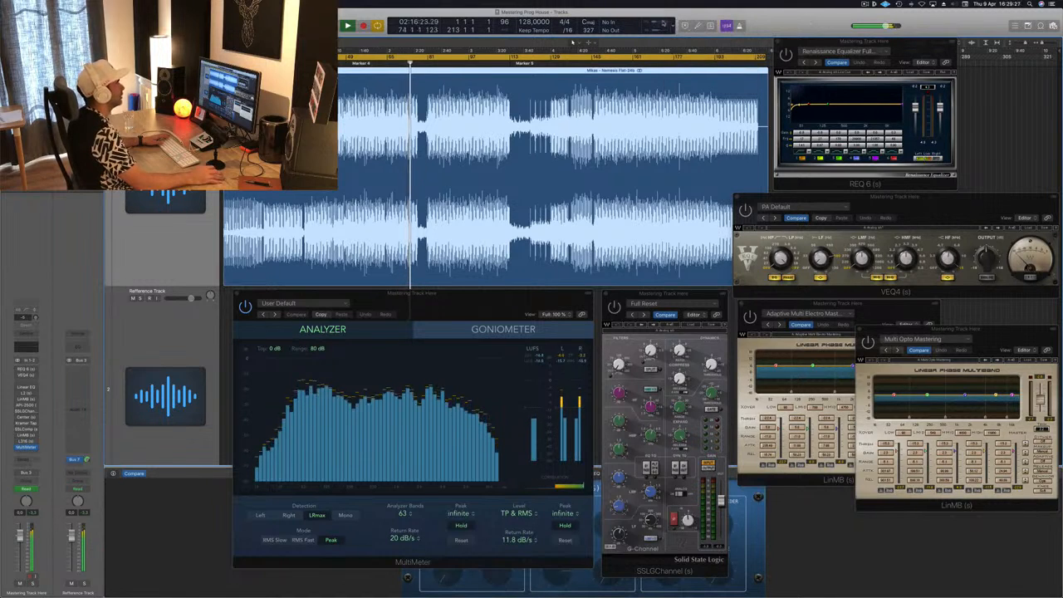
pyautogui.doubleClick(663, 23)
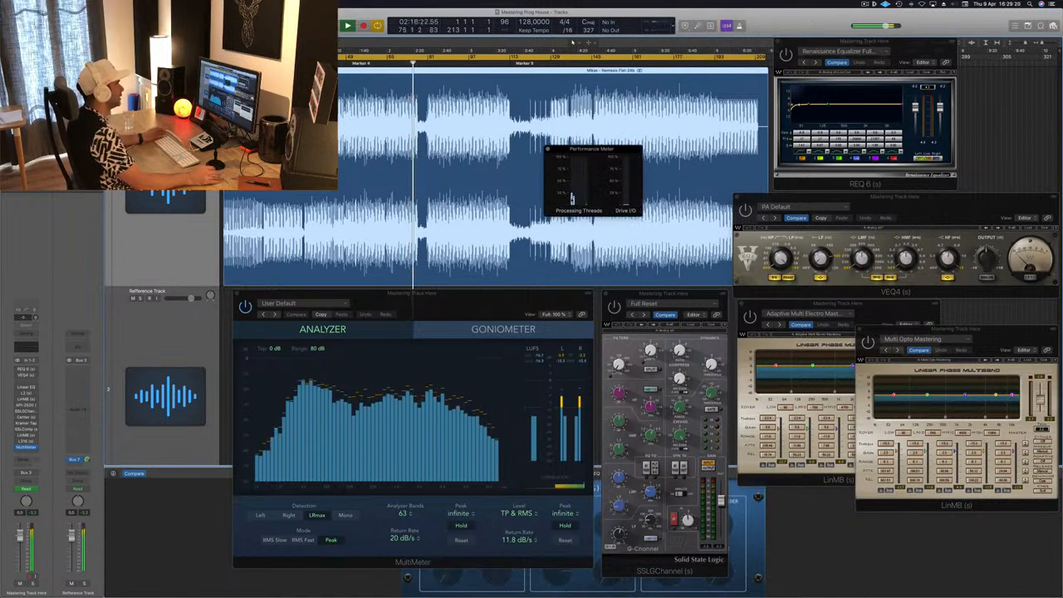
pyautogui.moveTo(613, 148); pyautogui.dragTo(954, 121)
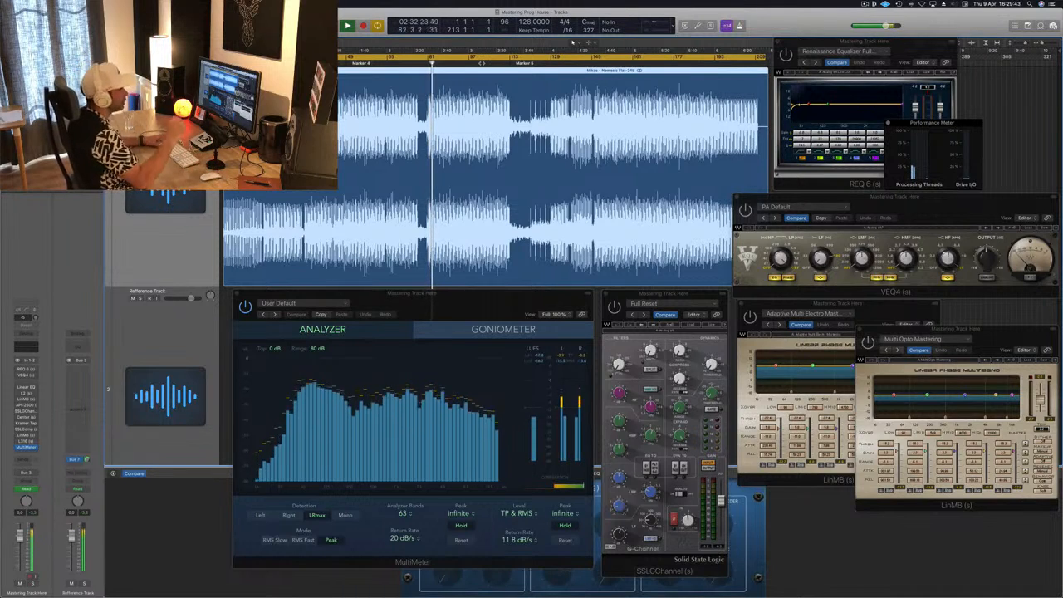
pyautogui.click(481, 58)
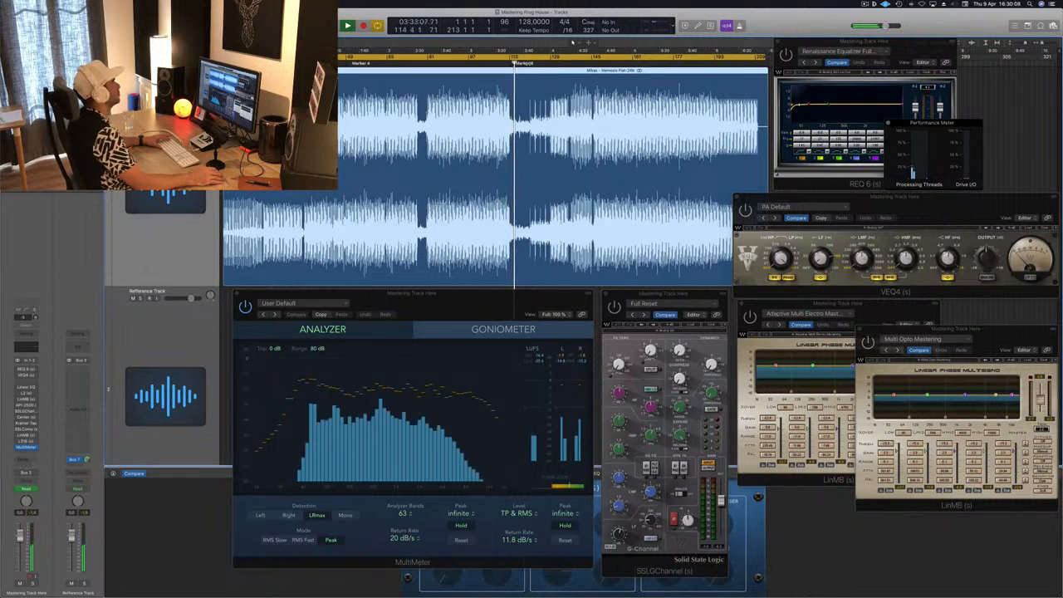
pyautogui.moveTo(912, 44)
pyautogui.mouseDown()
pyautogui.moveTo(965, 45)
pyautogui.moveTo(925, 43)
pyautogui.mouseUp()
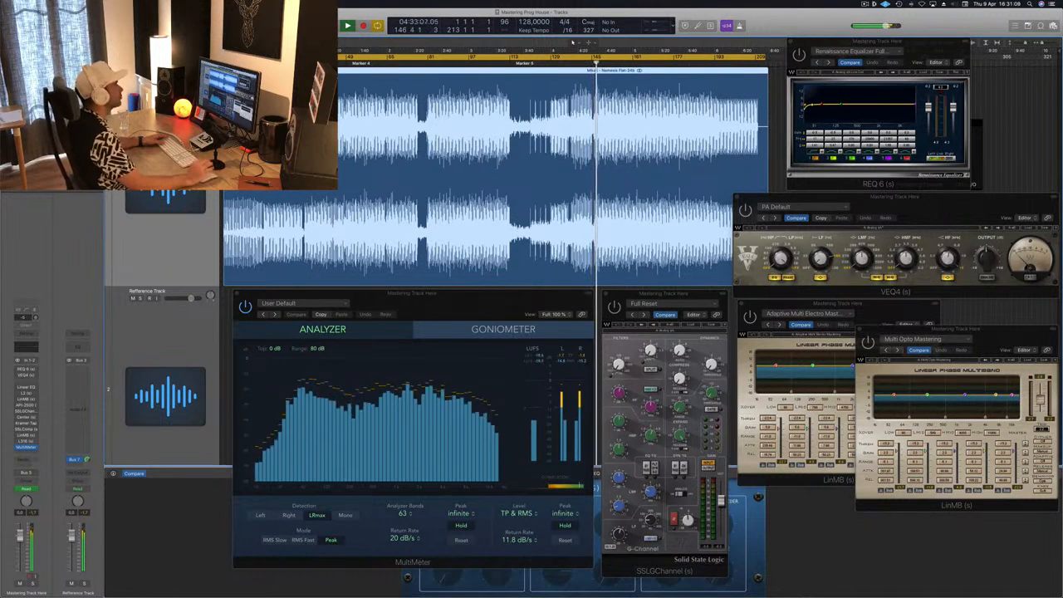
# Restart playback from the beginning of the track and set the cycle area to start at bar 81.
pyautogui.press('space')
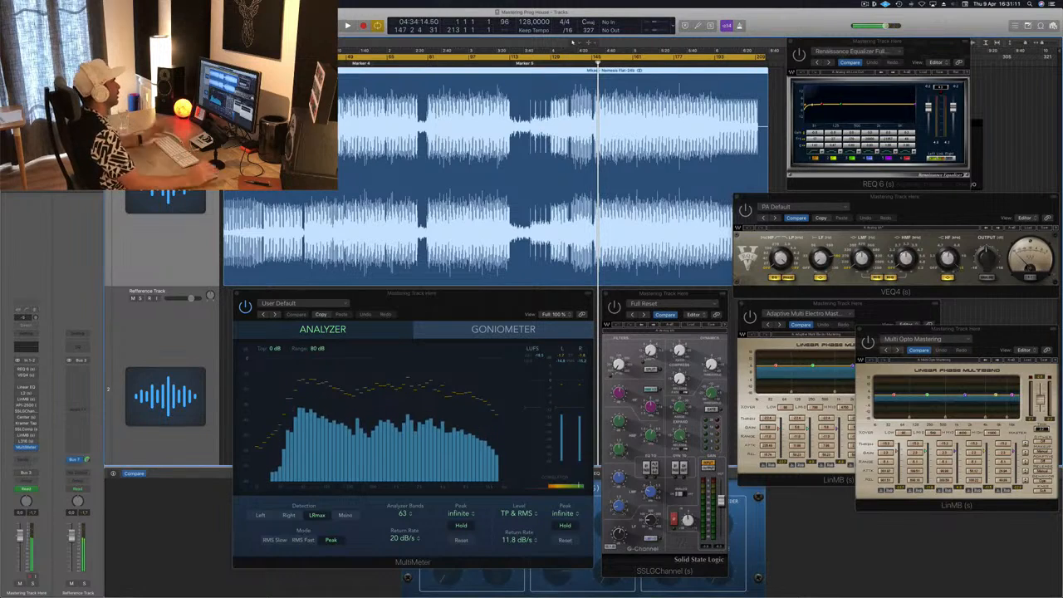
pyautogui.press('Return')
pyautogui.press('space')
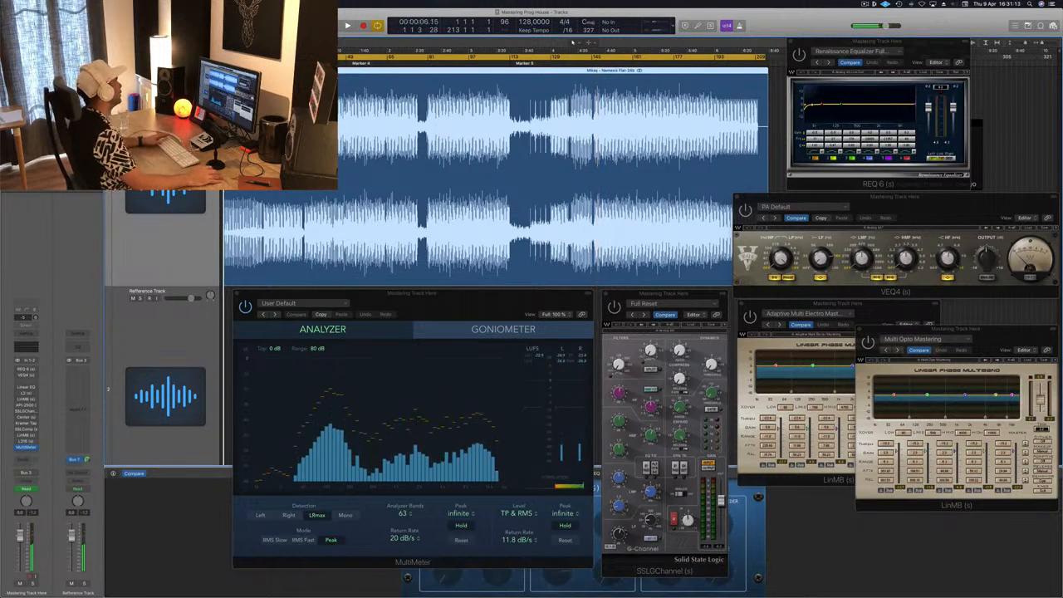
pyautogui.moveTo(348, 47); pyautogui.dragTo(428, 47)
pyautogui.press('space')
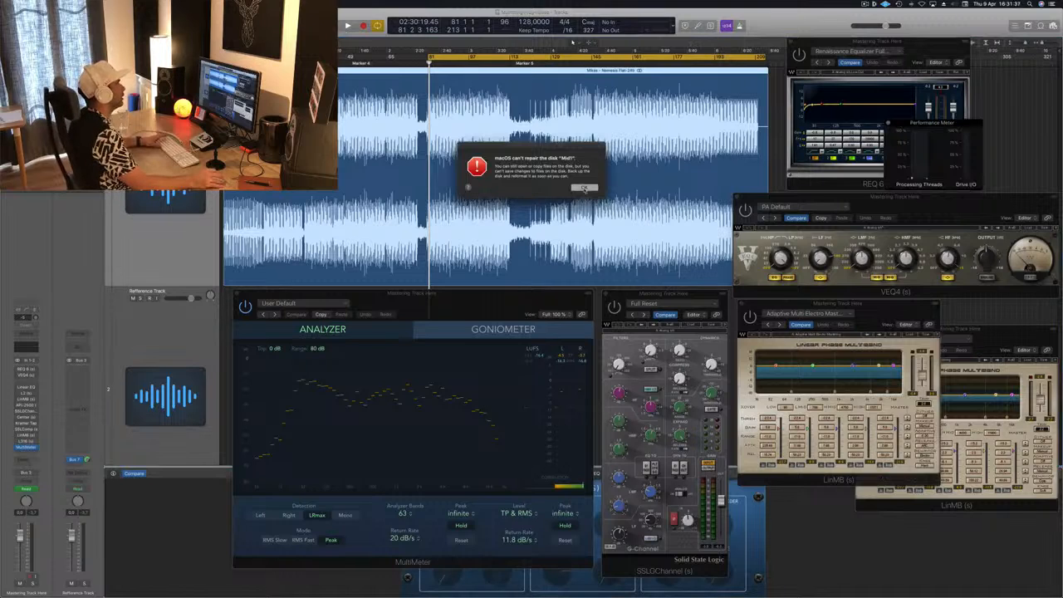
# Dismiss the disk repair alert, then end the cycle area at bar 112 and play the loop.
pyautogui.press('Return')
pyautogui.moveTo(767, 56); pyautogui.dragTo(506, 63)
pyautogui.press('space')
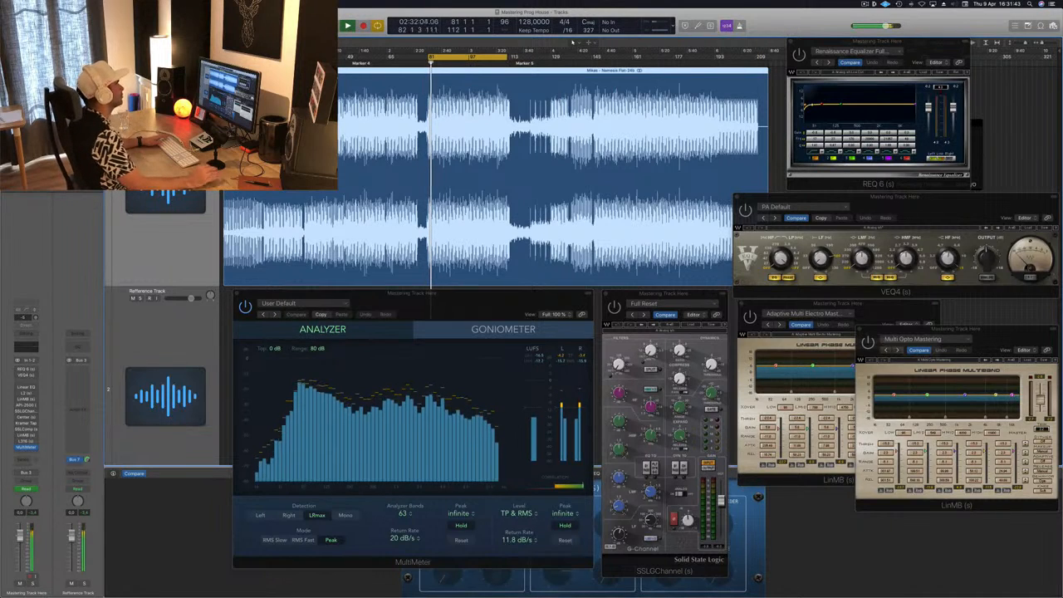
# Switch on the REQ 6 equalizer on the mastering track and reposition its window above the VEQ4.
pyautogui.click(929, 51)
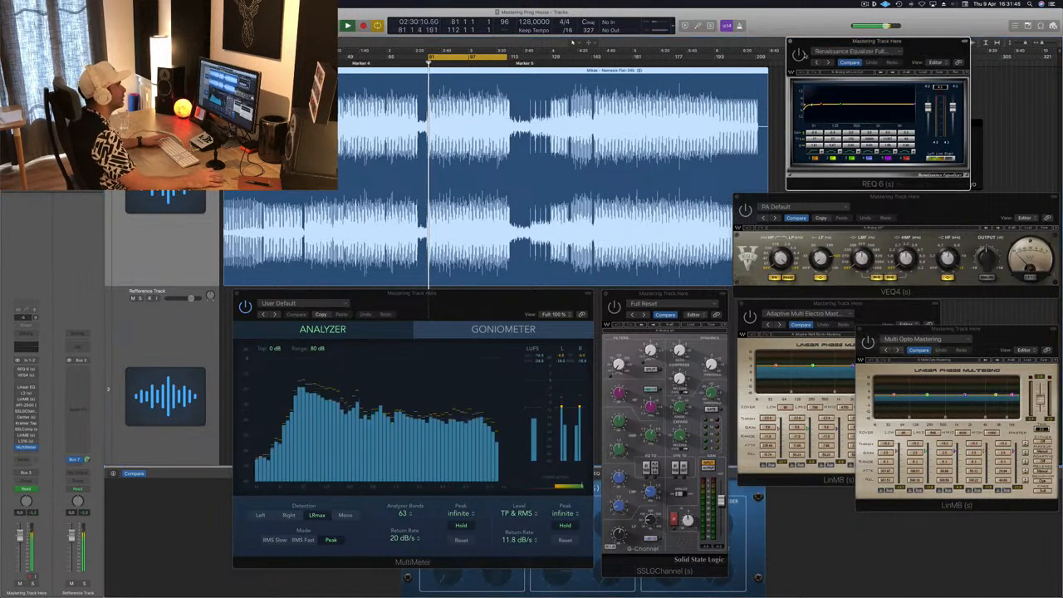
pyautogui.moveTo(921, 53); pyautogui.dragTo(903, 61)
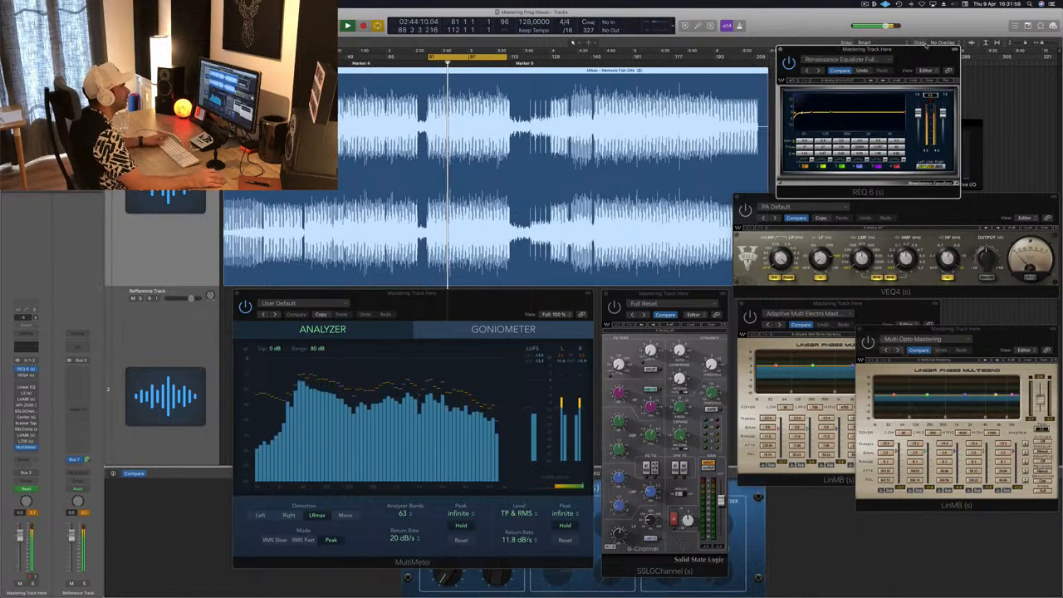
pyautogui.moveTo(911, 56); pyautogui.dragTo(918, 53)
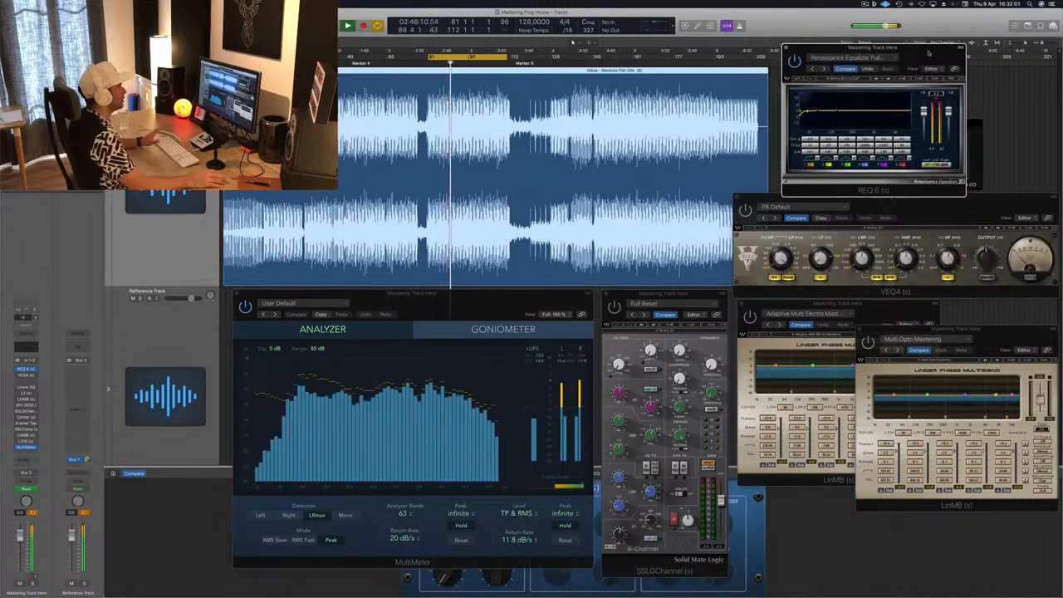
# Switch on the VEQ4 equalizer, audition it with looped playback from bar 81, and reposition its window.
pyautogui.click(855, 200)
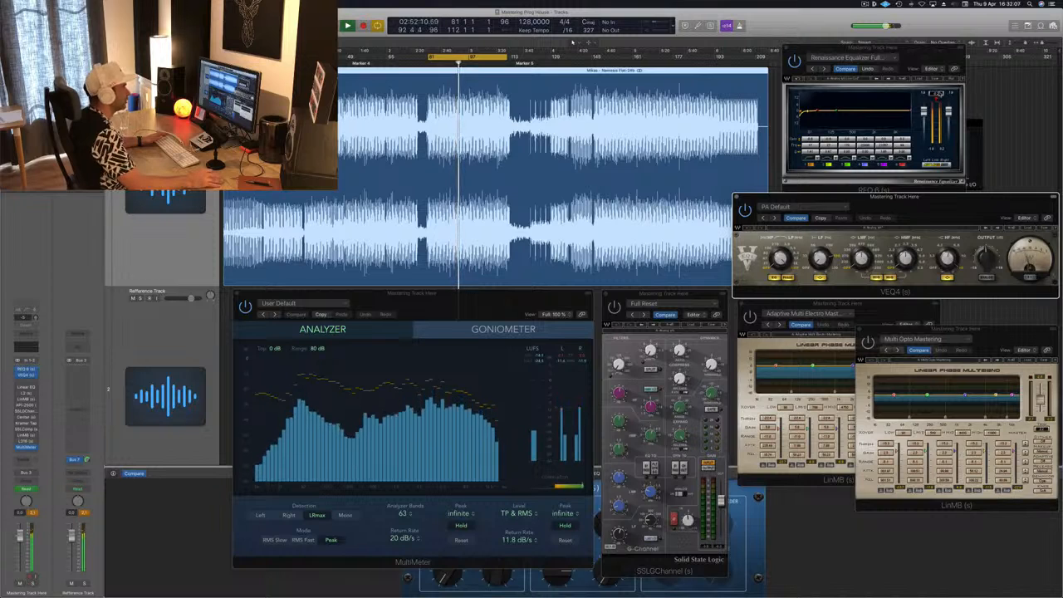
pyautogui.click(958, 173)
pyautogui.click(968, 200)
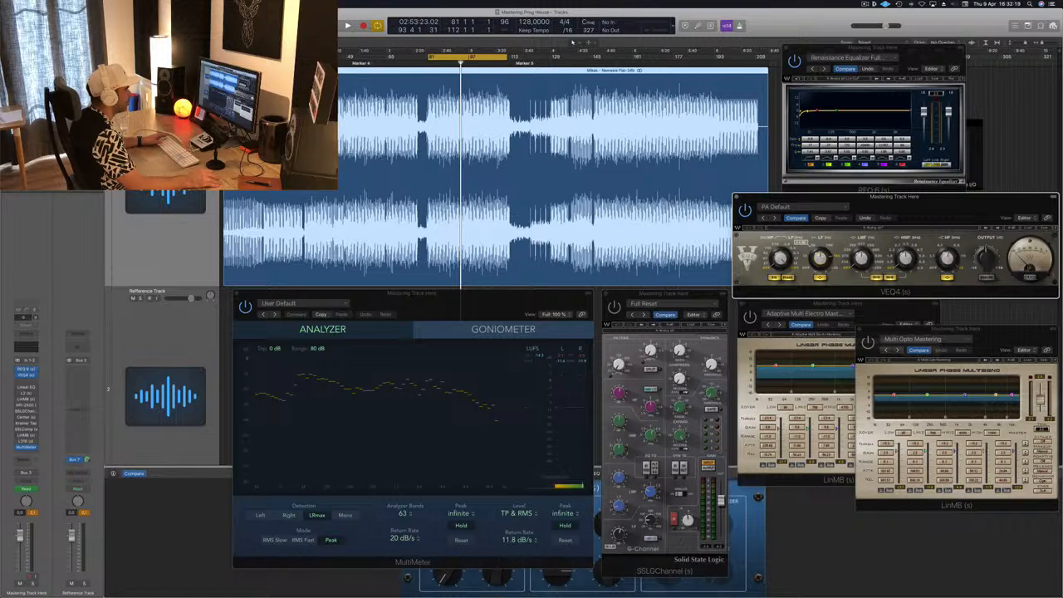
pyautogui.press('space')
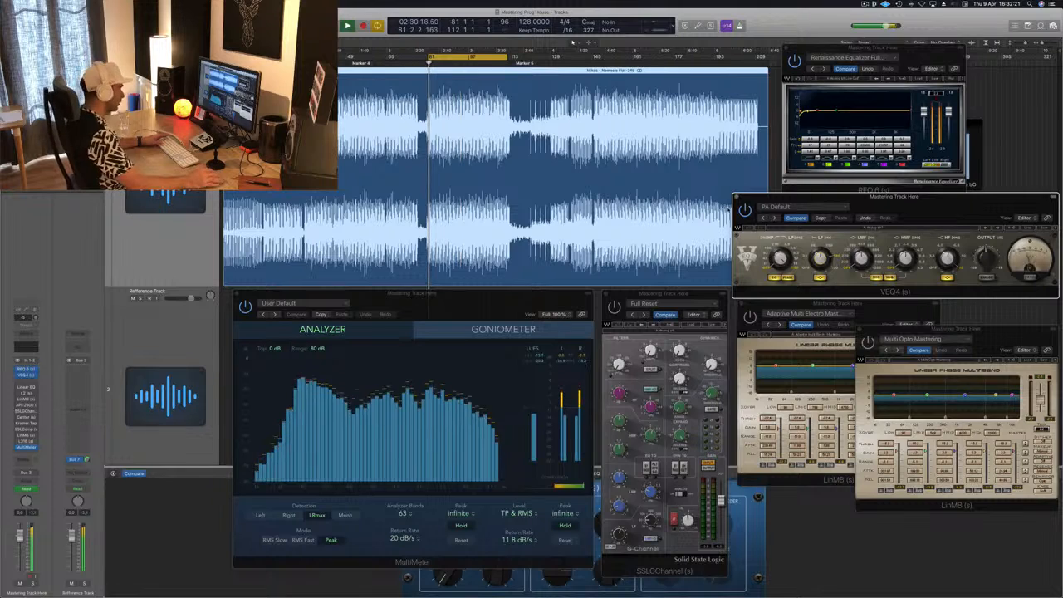
pyautogui.moveTo(933, 202); pyautogui.dragTo(914, 201)
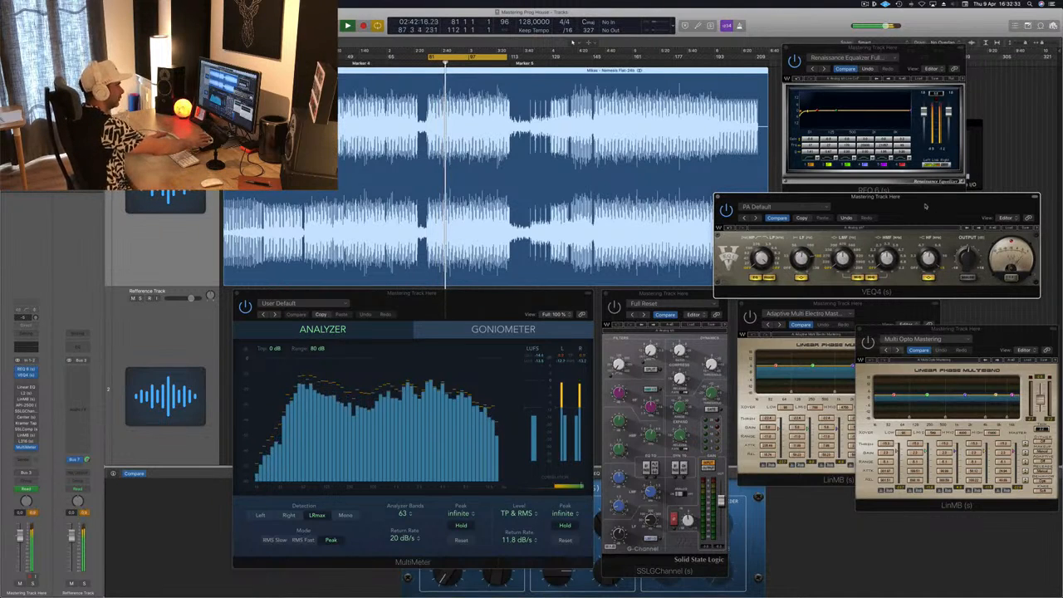
pyautogui.moveTo(925, 206); pyautogui.dragTo(980, 205)
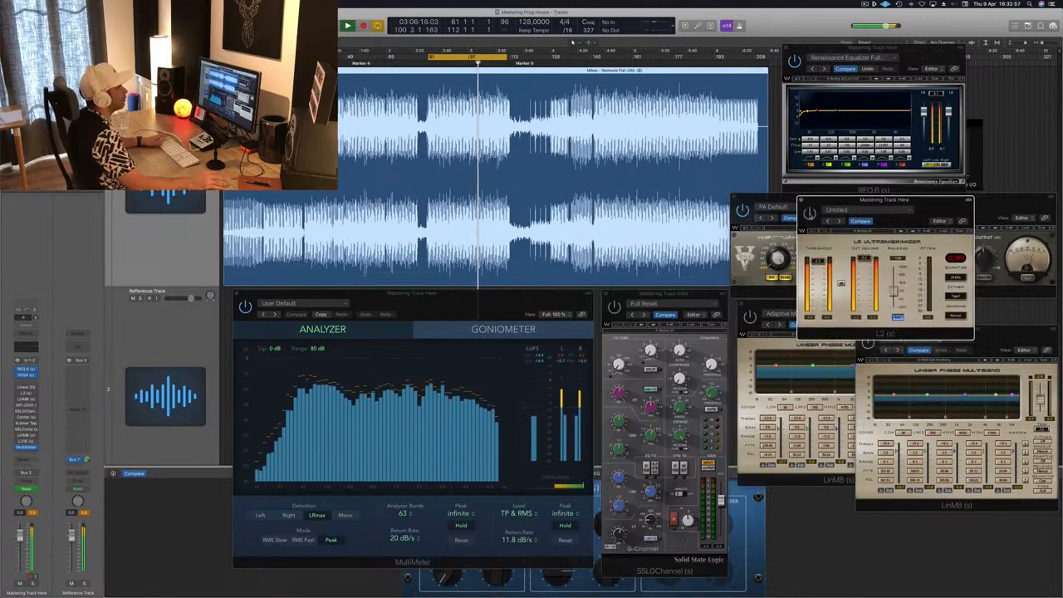
# Switch on the L2 Ultramaximizer on the mastering track and close its window.
pyautogui.moveTo(948, 205); pyautogui.dragTo(931, 220)
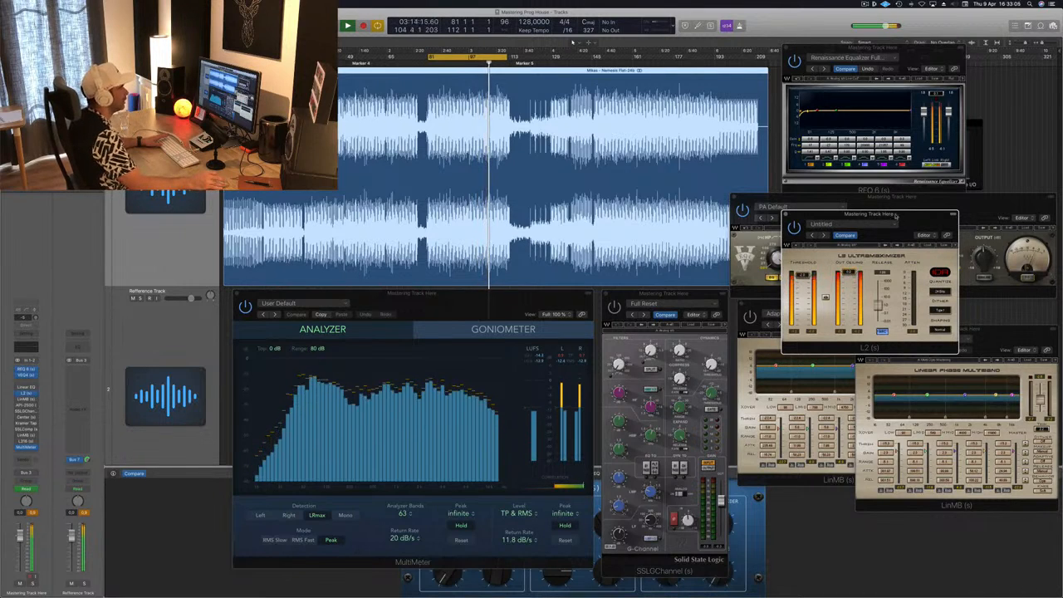
pyautogui.click(787, 217)
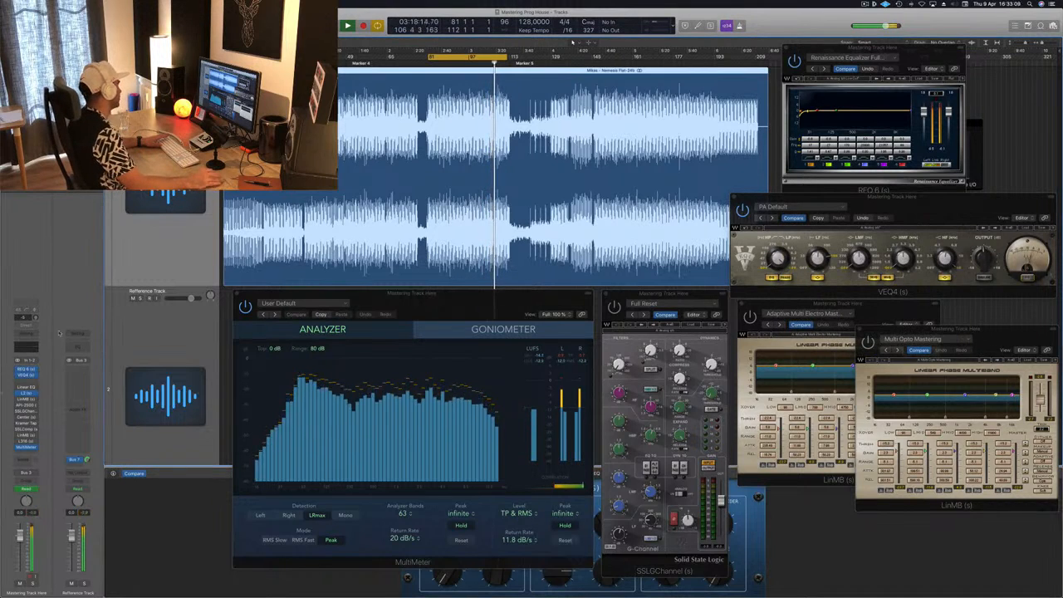
# Bring the first LinMB multiband window to the front and place it over the SSL G-Channel.
pyautogui.click(26, 399)
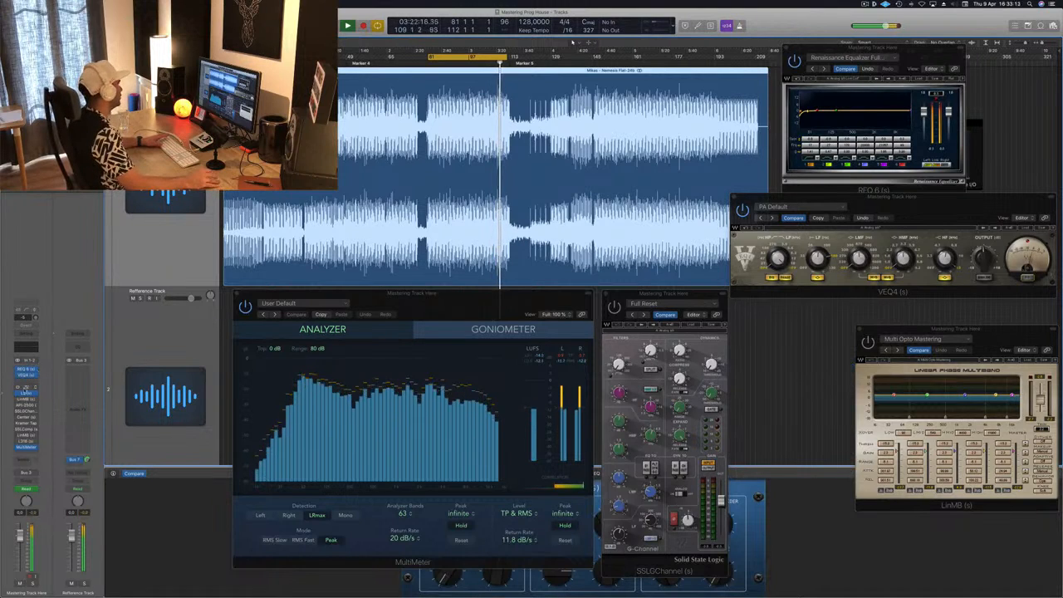
pyautogui.click(25, 401)
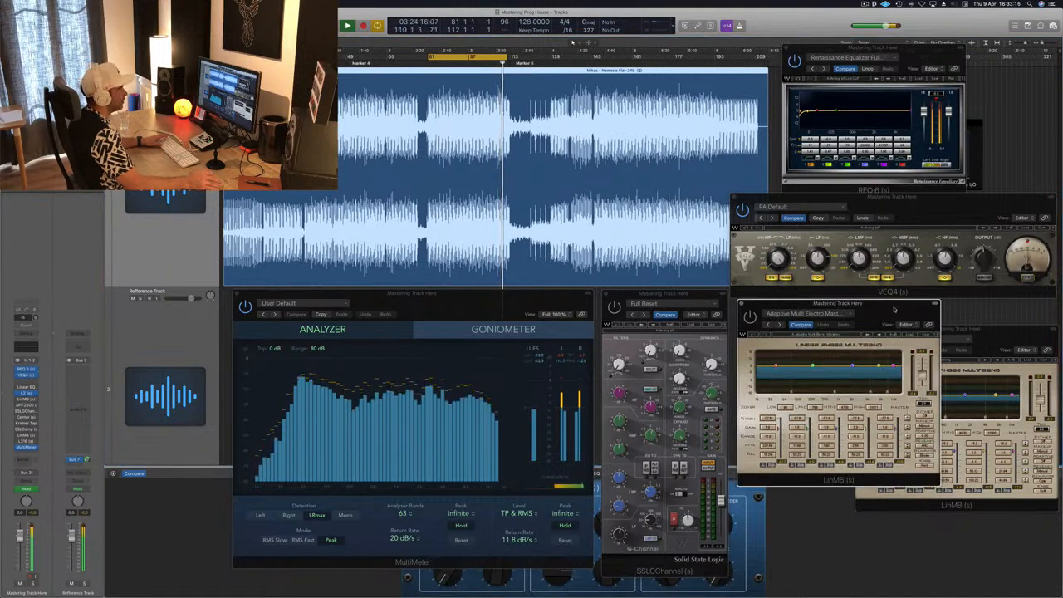
pyautogui.moveTo(884, 315); pyautogui.dragTo(799, 315)
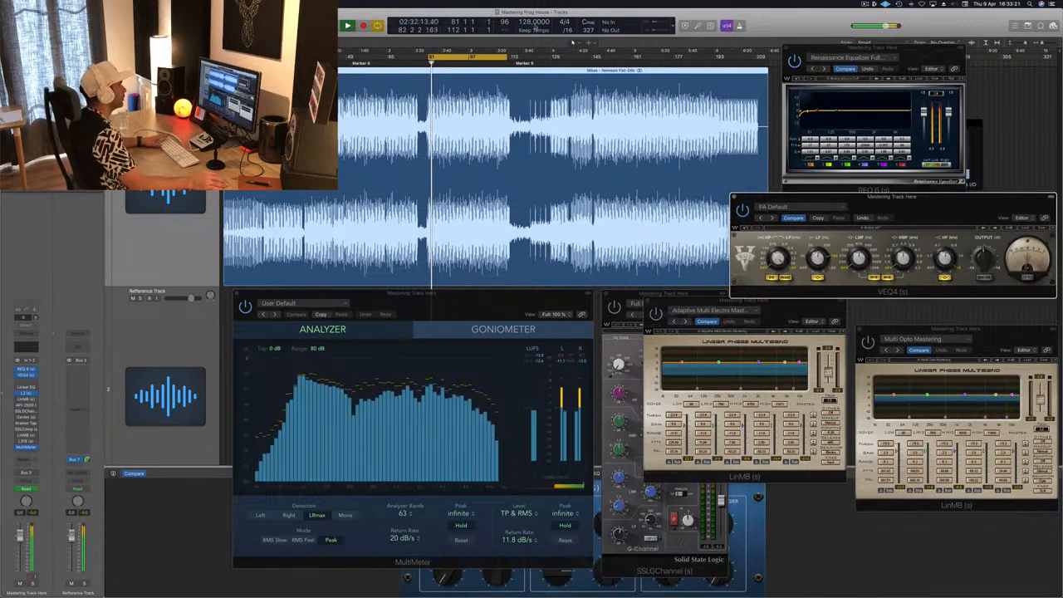
# Extend the end of the cycle area to bar 155.
pyautogui.moveTo(508, 56); pyautogui.dragTo(625, 63)
pyautogui.moveTo(573, 40); pyautogui.dragTo(573, 40)
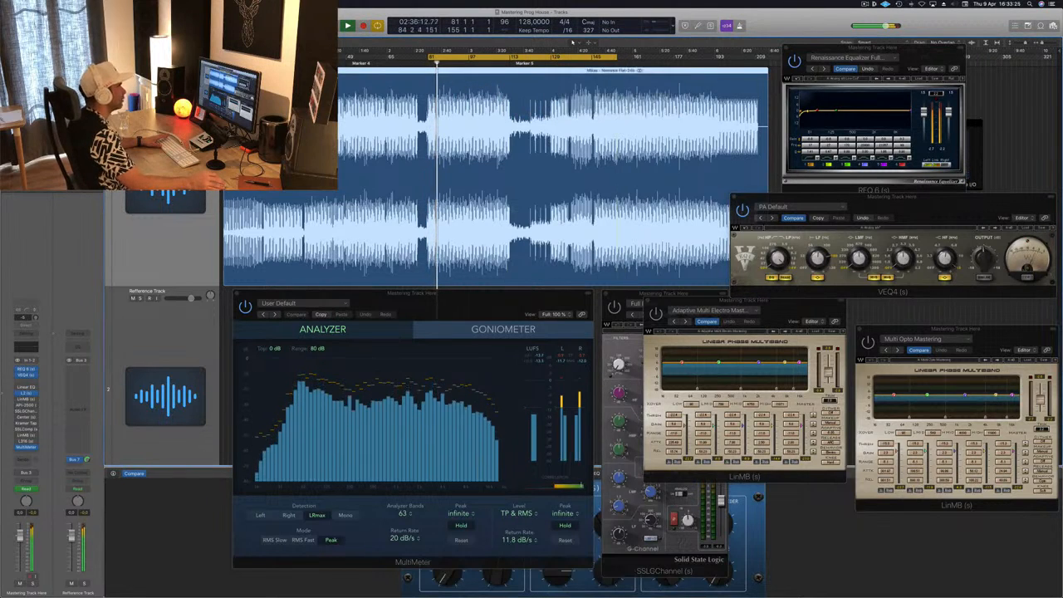
# Switch on the LinMB with the Adaptive Multi Electro Mastering preset and align its window beside the second LinMB.
pyautogui.moveTo(790, 296); pyautogui.dragTo(804, 316)
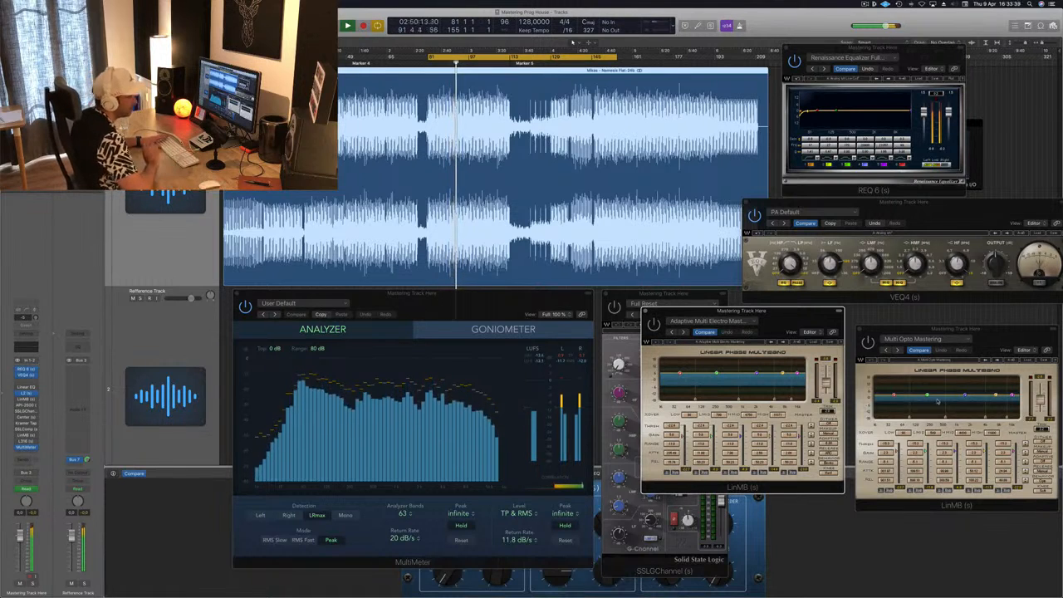
pyautogui.moveTo(835, 320); pyautogui.dragTo(797, 296)
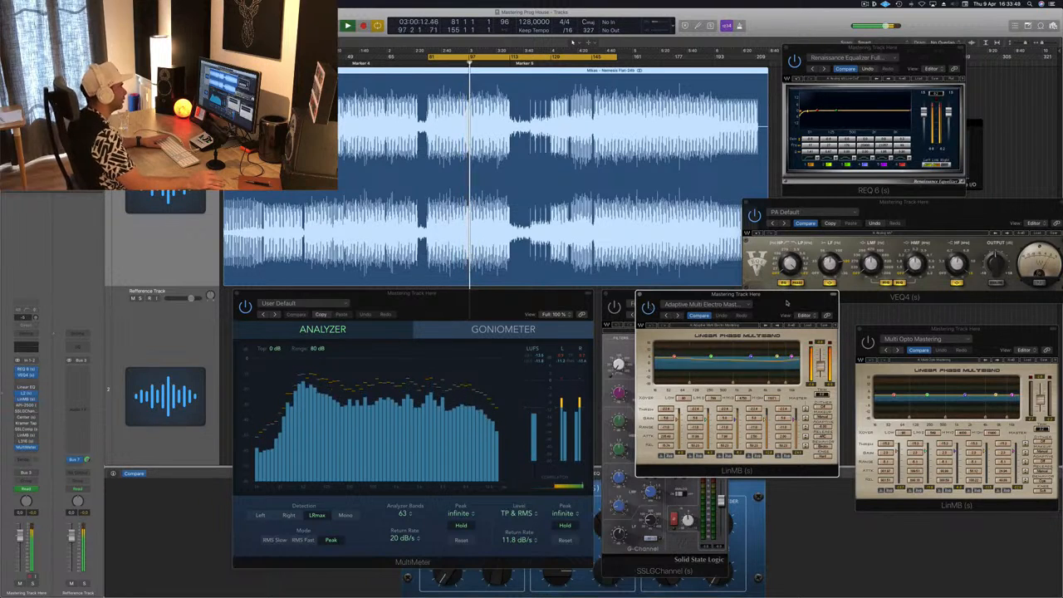
pyautogui.moveTo(796, 305); pyautogui.dragTo(802, 305)
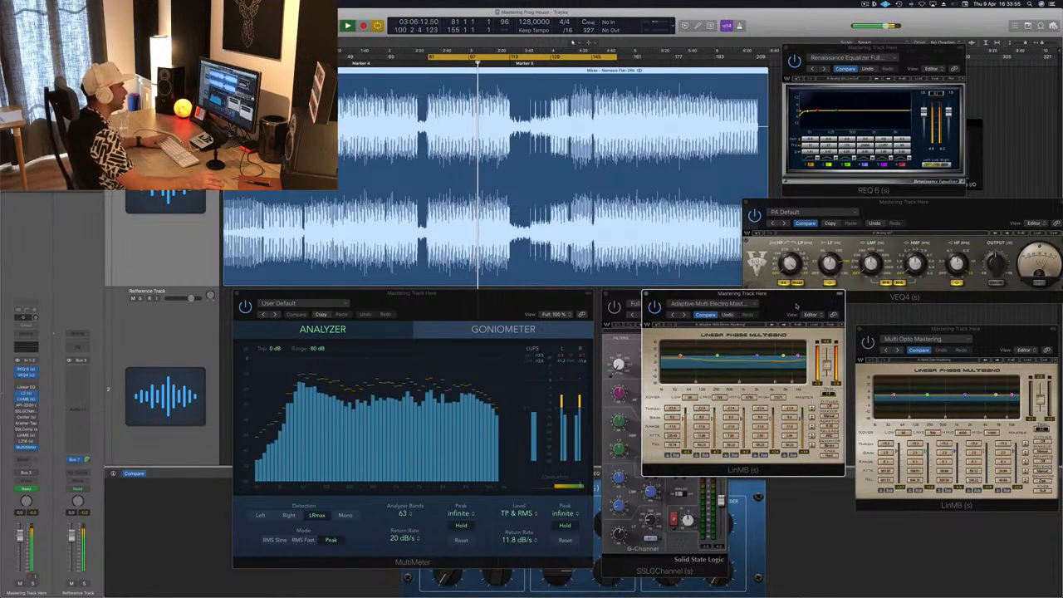
pyautogui.moveTo(795, 306); pyautogui.dragTo(781, 307)
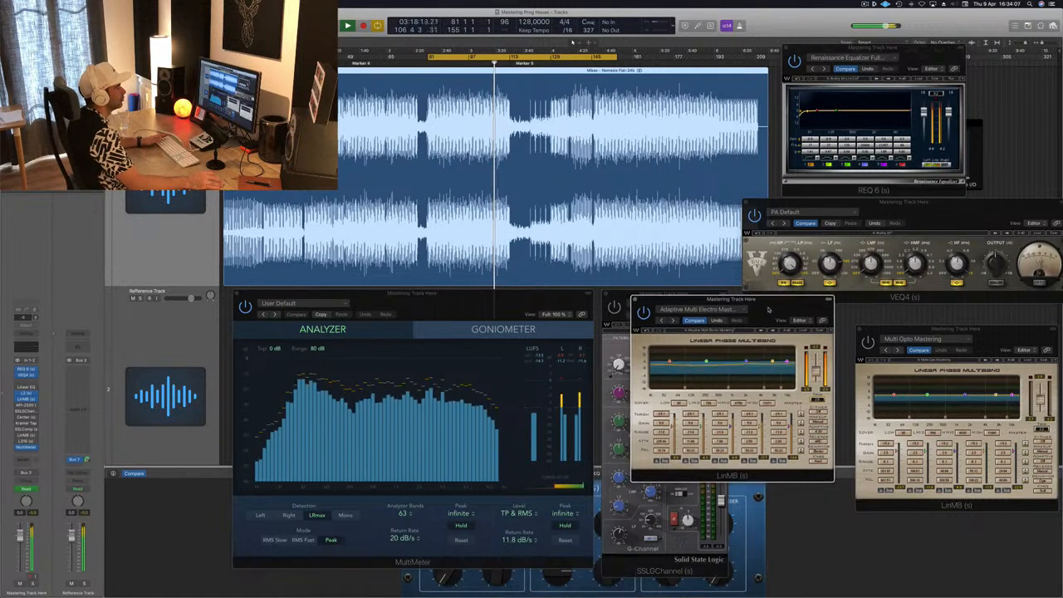
pyautogui.moveTo(763, 306); pyautogui.dragTo(793, 316)
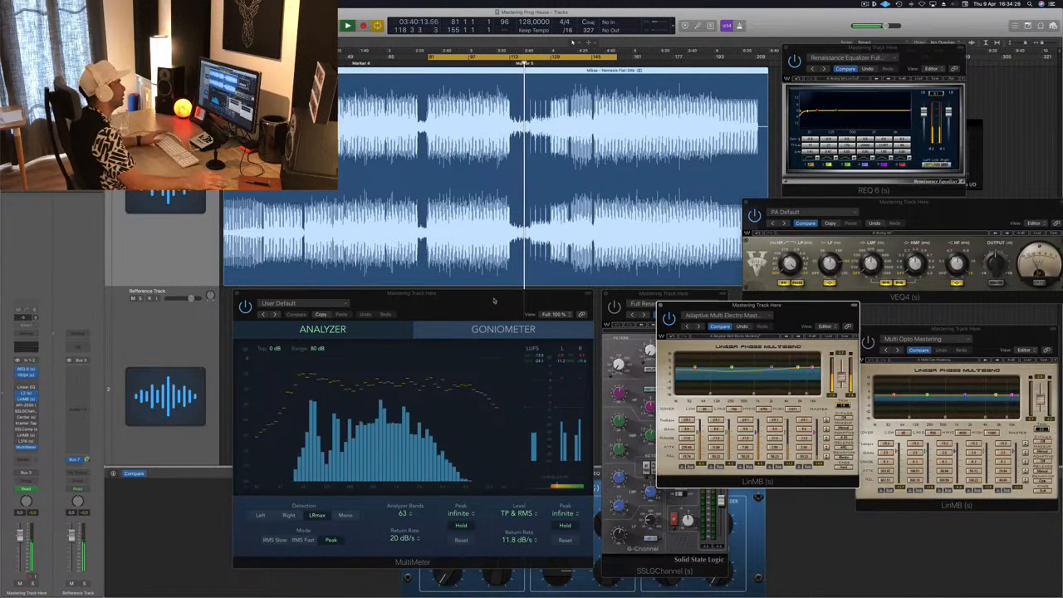
pyautogui.moveTo(803, 311); pyautogui.dragTo(801, 319)
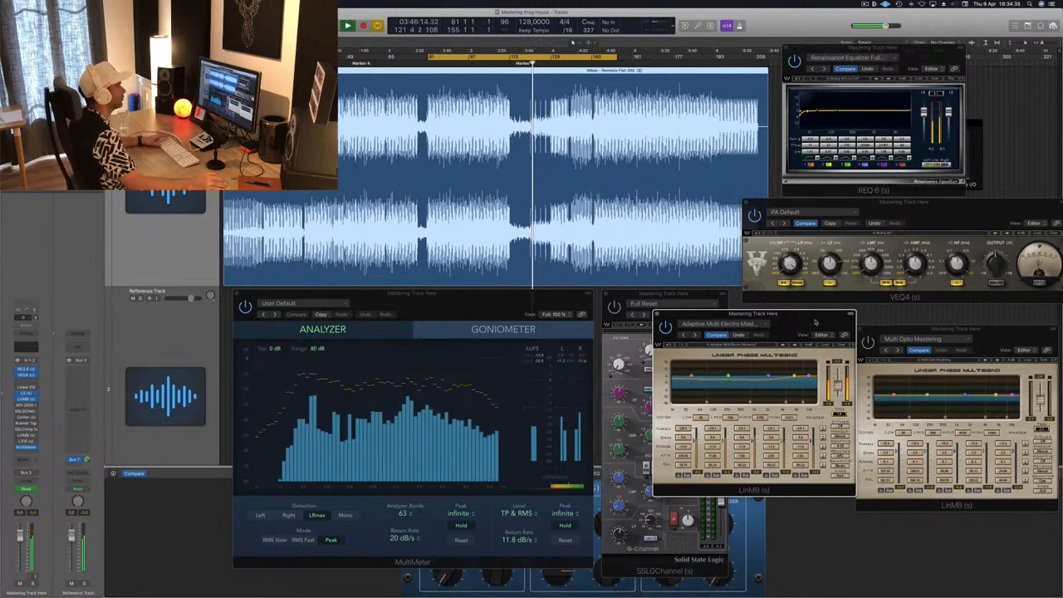
pyautogui.moveTo(813, 322)
pyautogui.mouseDown()
pyautogui.moveTo(776, 350)
pyautogui.moveTo(808, 337)
pyautogui.mouseUp()
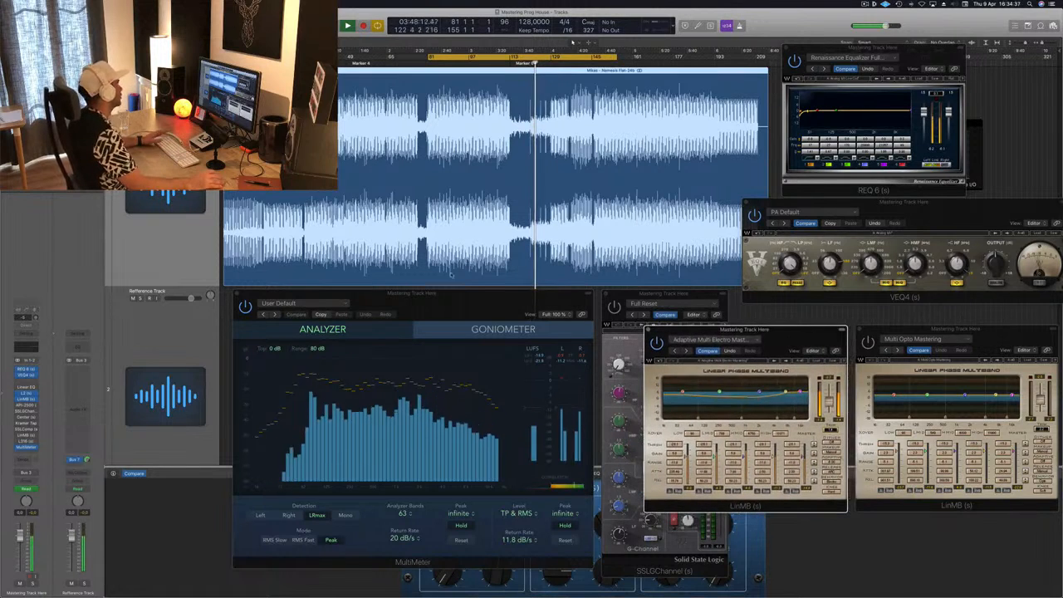
# Switch on the API-2500 compressor on the mastering track, place its window over the first LinMB to check it during playback, and close it.
pyautogui.click(27, 406)
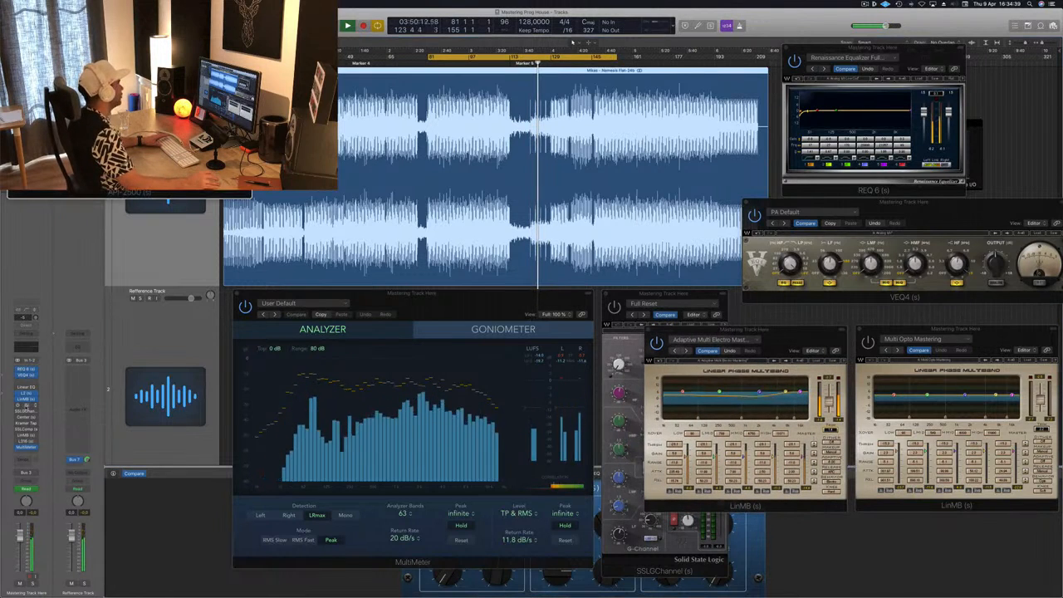
pyautogui.moveTo(789, 216); pyautogui.dragTo(737, 247)
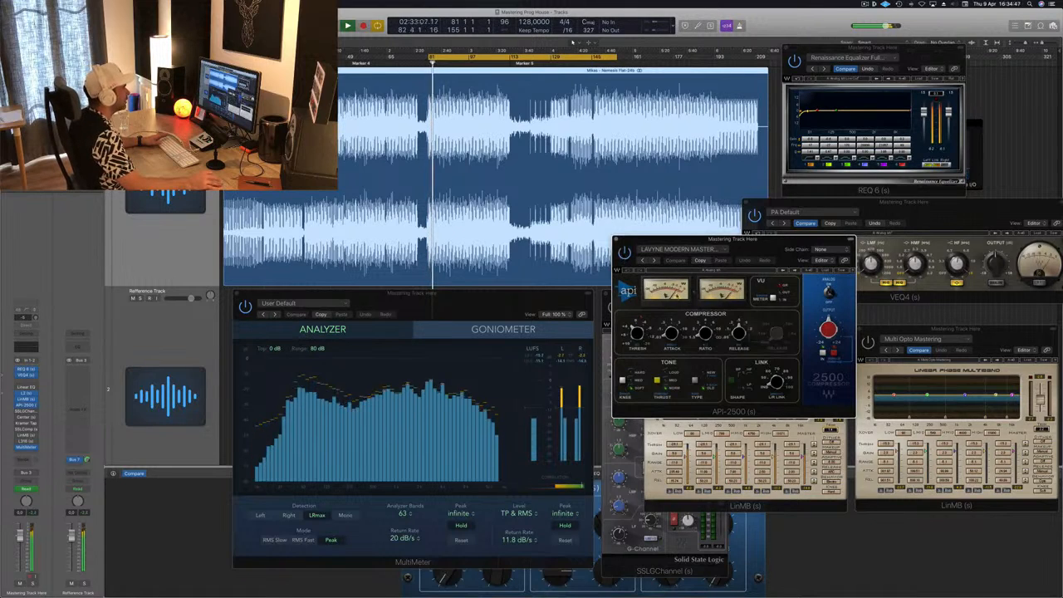
pyautogui.moveTo(758, 251); pyautogui.dragTo(790, 306)
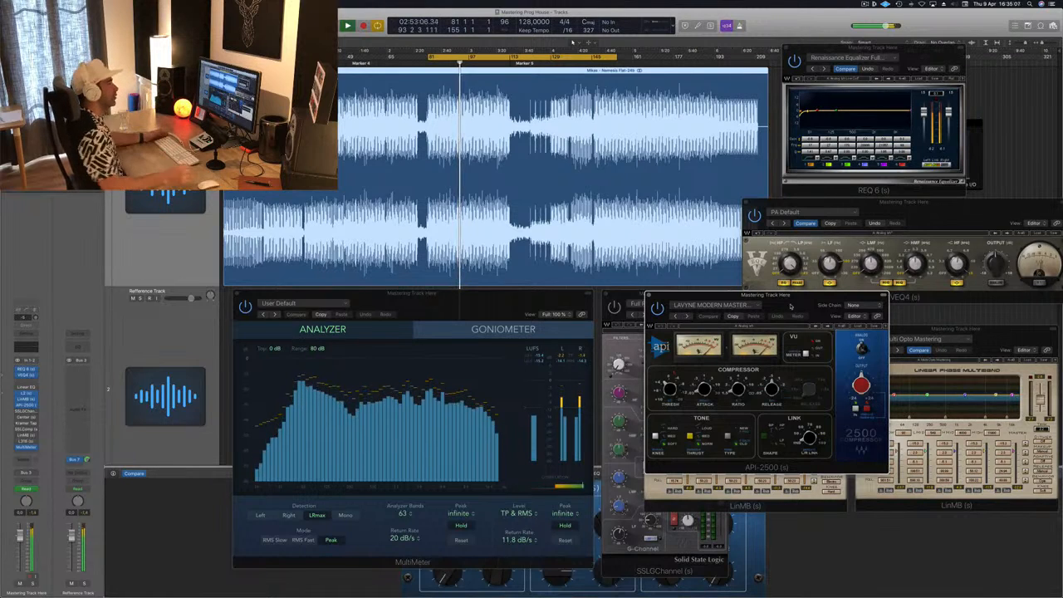
pyautogui.moveTo(789, 306); pyautogui.dragTo(810, 316)
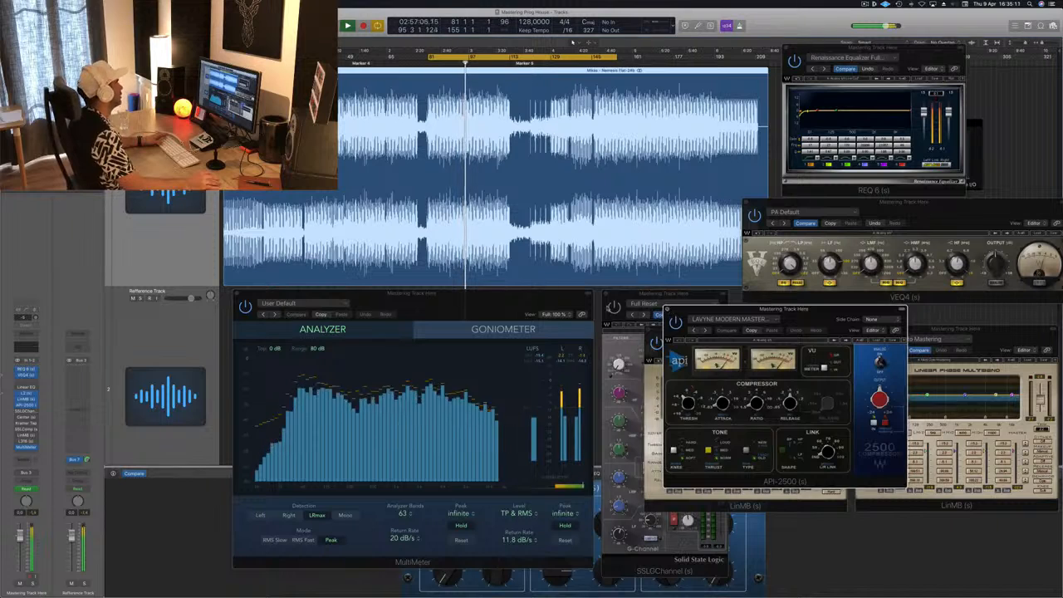
pyautogui.press('super+w')
# Switch on the SSL G-Channel and bring its window to the front beside the MultiMeter.
pyautogui.click(27, 411)
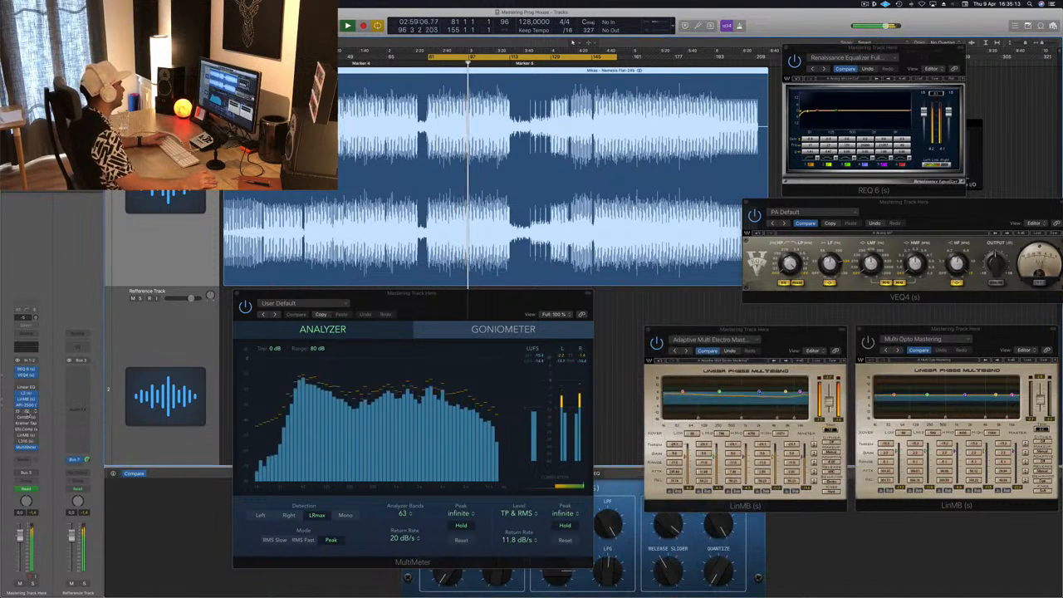
pyautogui.click(27, 411)
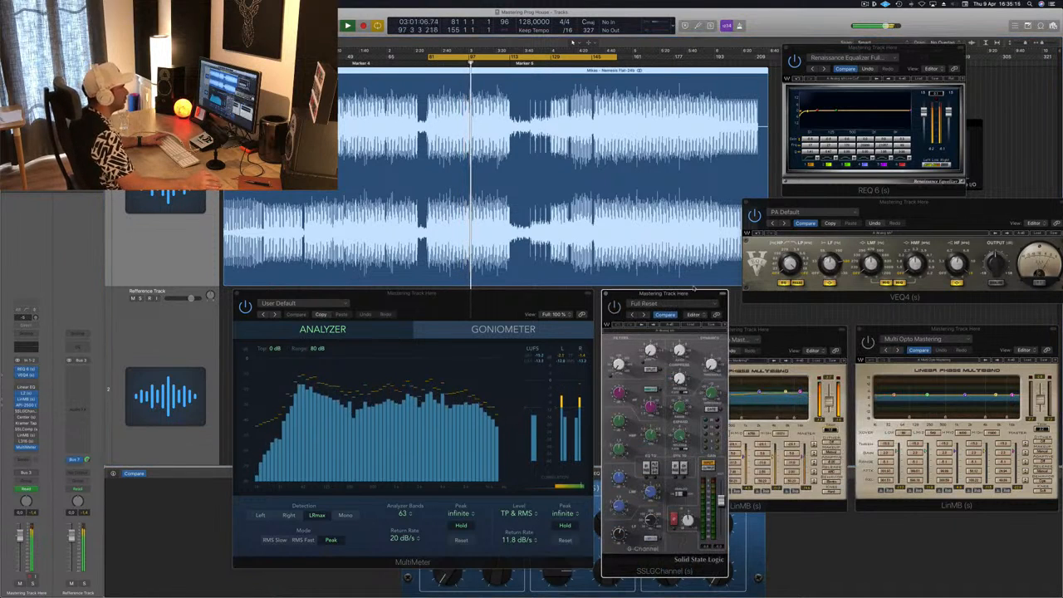
pyautogui.moveTo(688, 294); pyautogui.dragTo(685, 292)
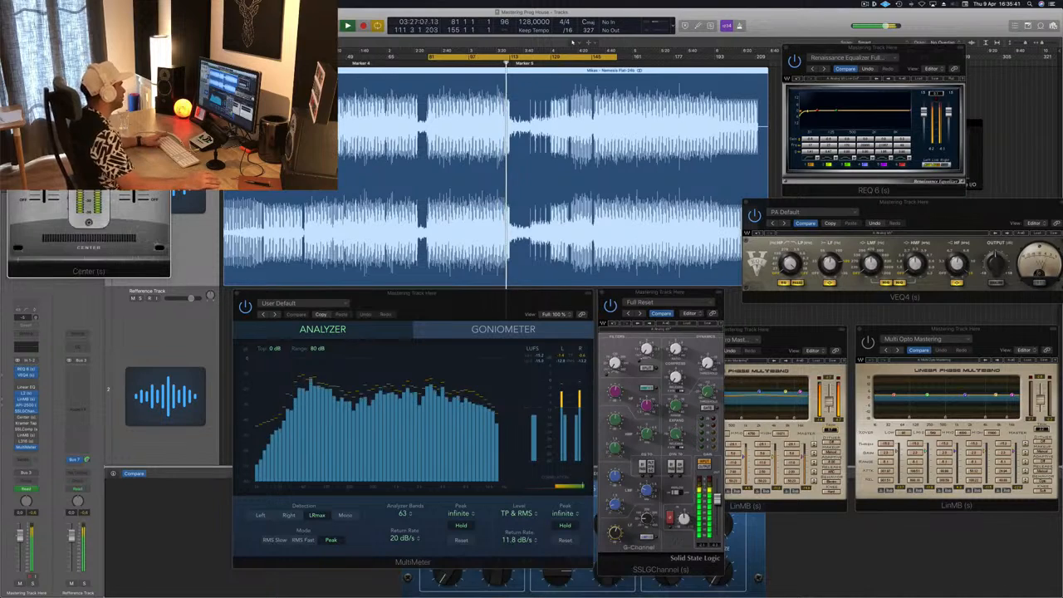
# Switch on the Center plug-in and place its window directly beside the SSL G-Channel.
pyautogui.moveTo(140, 27); pyautogui.dragTo(852, 305)
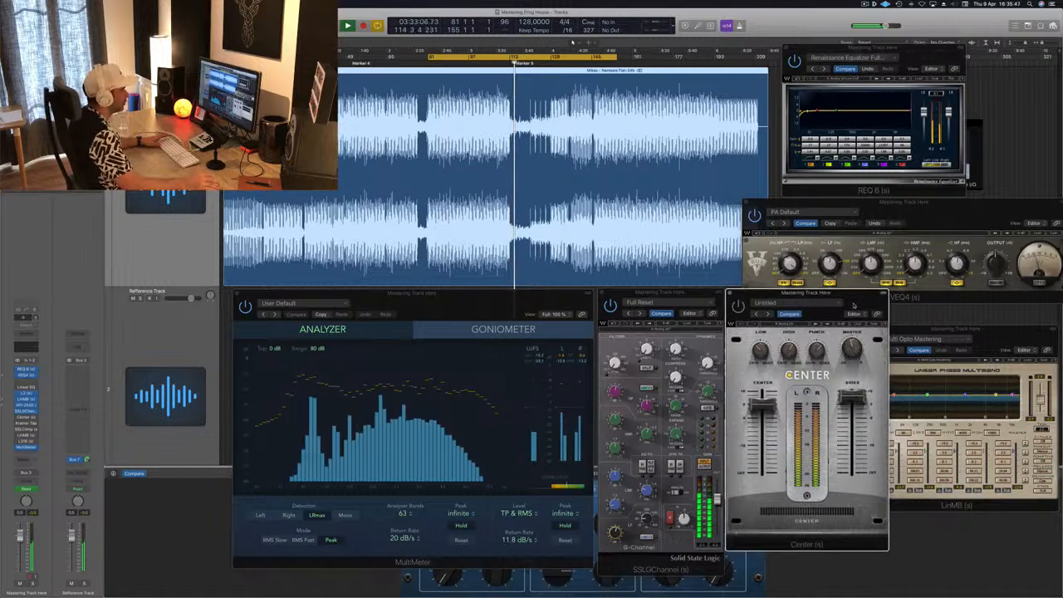
pyautogui.press('Return')
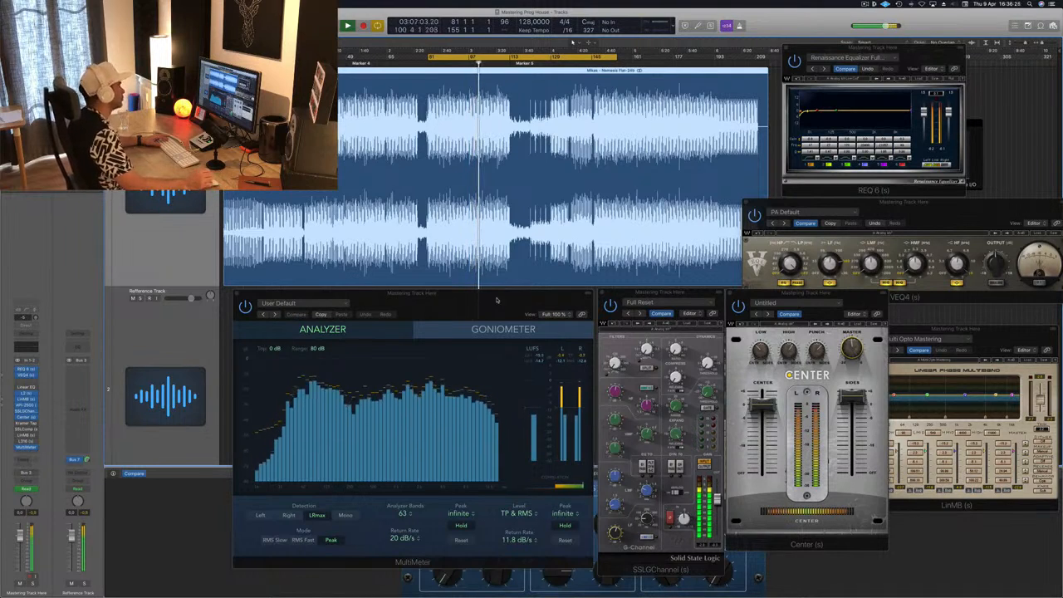
# Switch on the Kramer Tape with the Mastering Clean and Open preset, view it over the MultiMeter during playback, and close its window.
pyautogui.click(26, 424)
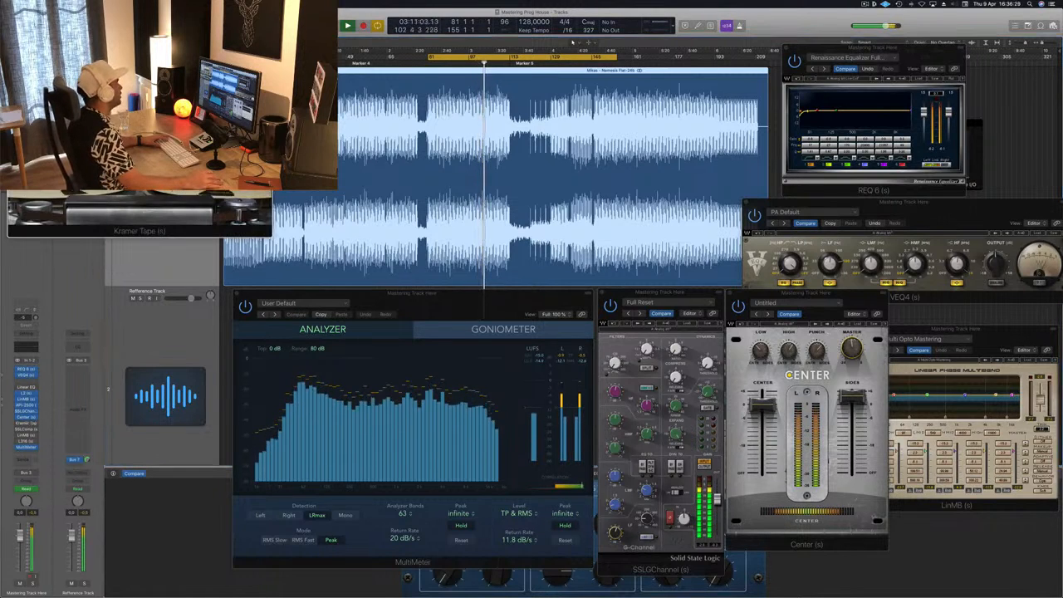
pyautogui.click(166, 217)
pyautogui.moveTo(783, 297); pyautogui.dragTo(611, 331)
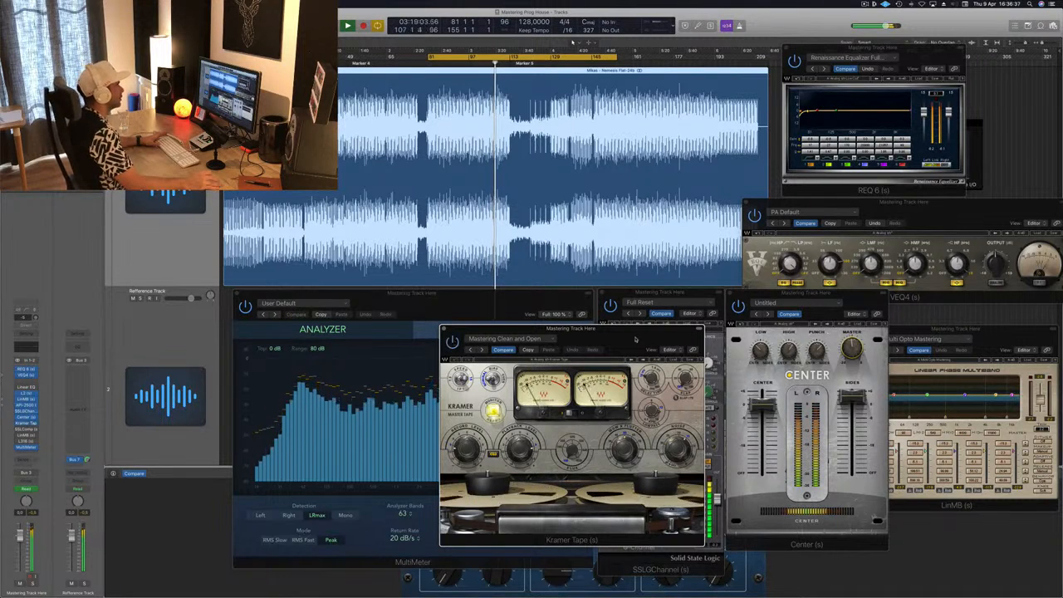
pyautogui.moveTo(635, 338); pyautogui.dragTo(643, 343)
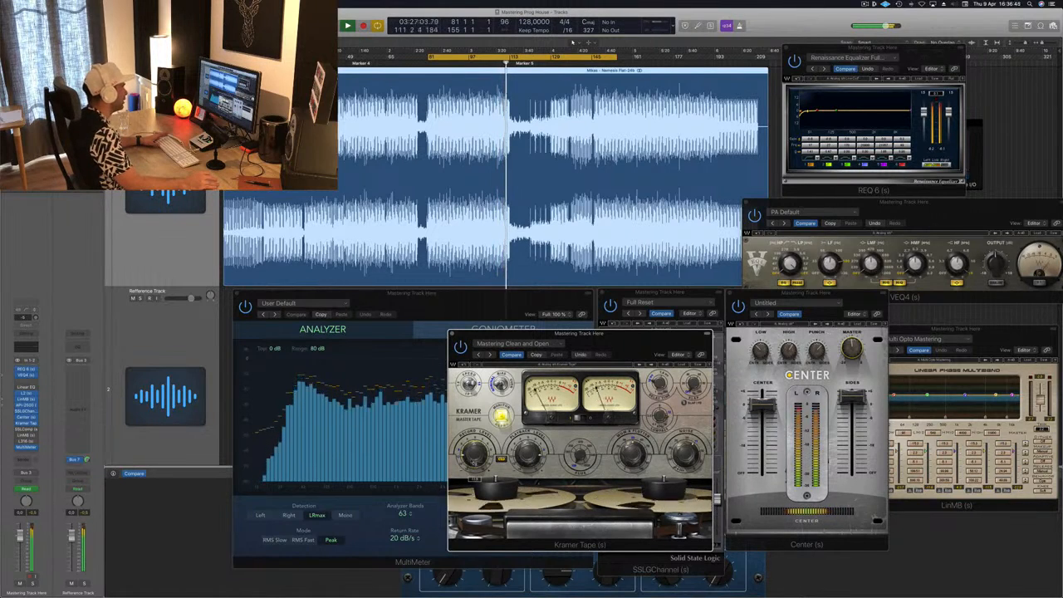
pyautogui.moveTo(612, 347); pyautogui.dragTo(590, 353)
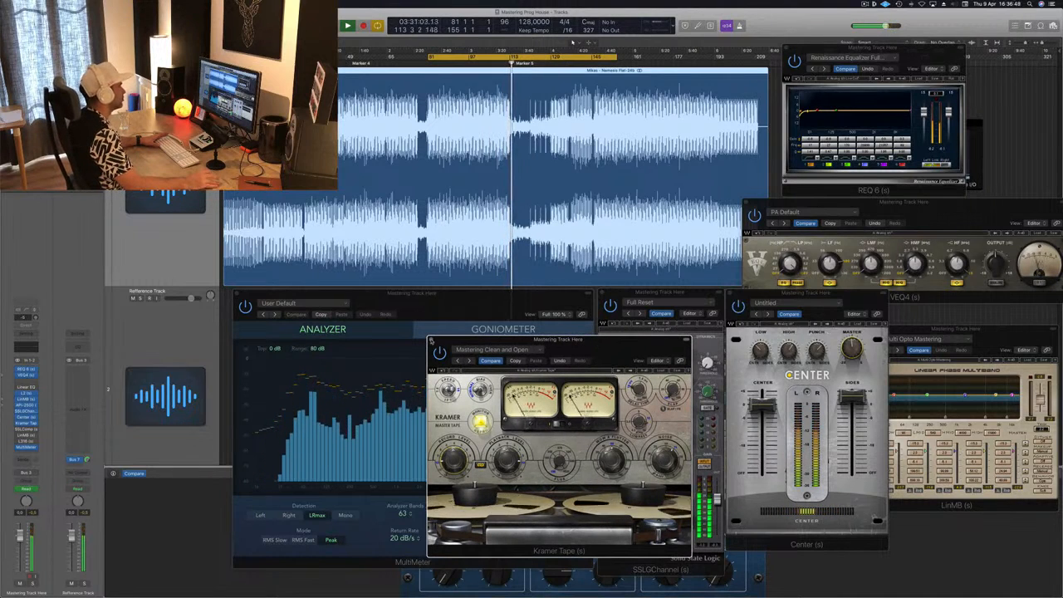
pyautogui.click(431, 340)
# Restart playback, switch on the SSLComp bus compressor with its Mastering preset, and place its window over the edge of the Center plug-in.
pyautogui.press('space')
pyautogui.press('space')
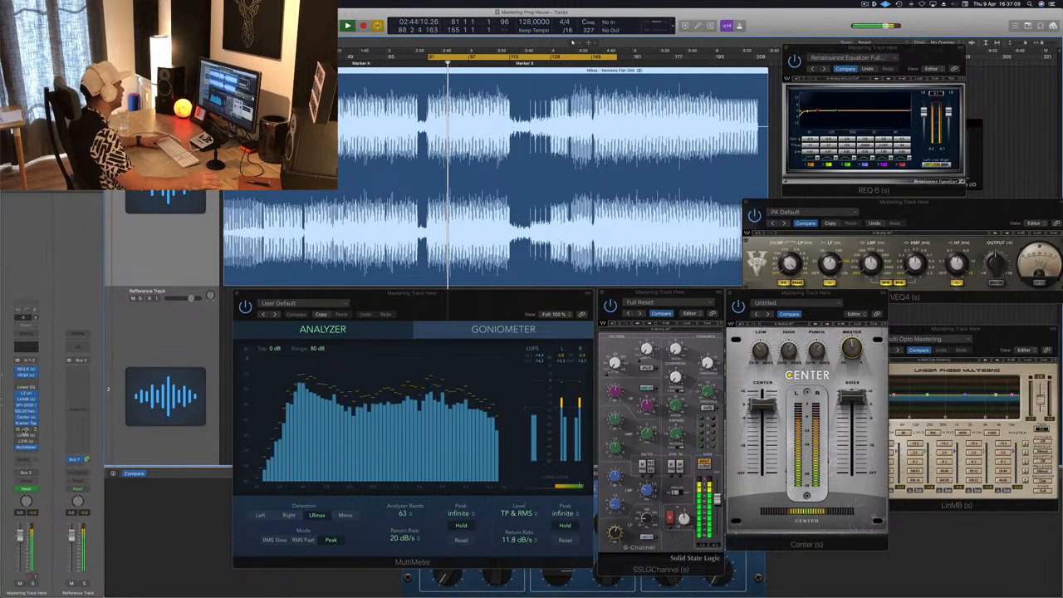
pyautogui.click(26, 431)
pyautogui.moveTo(607, 233); pyautogui.dragTo(826, 326)
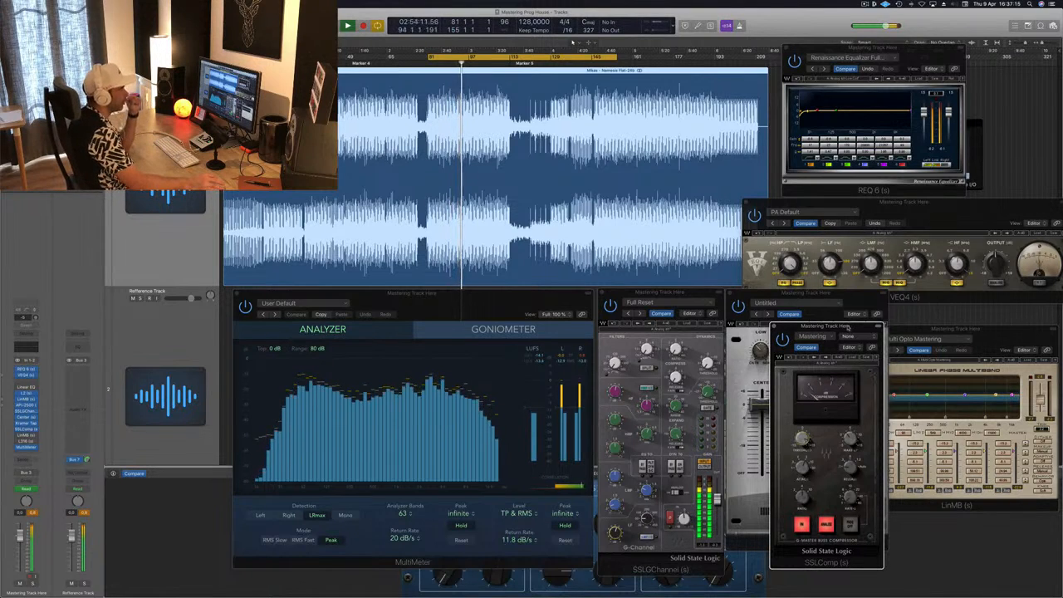
pyautogui.moveTo(847, 327); pyautogui.dragTo(913, 307)
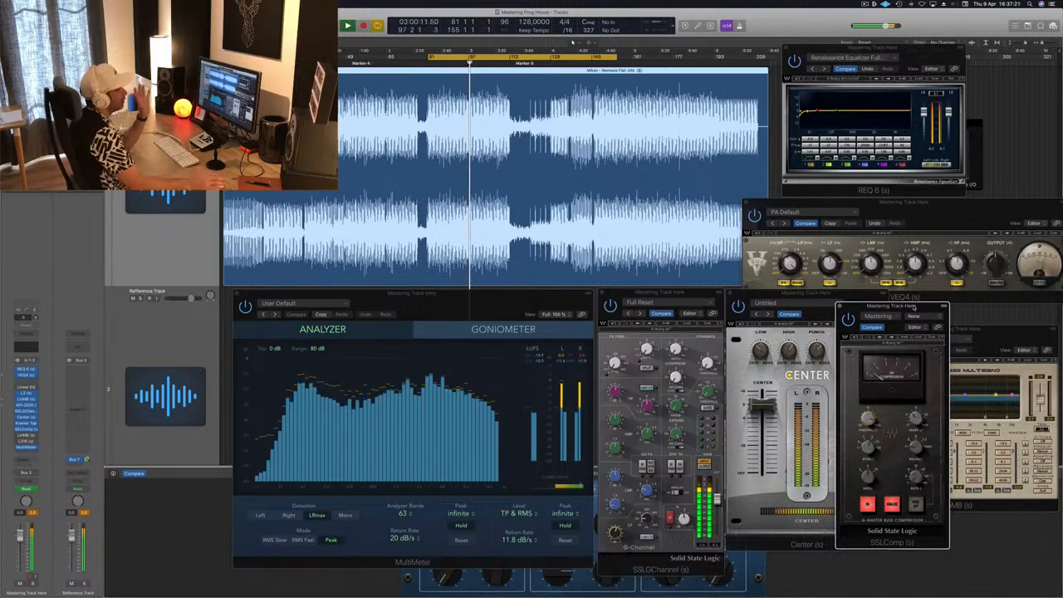
pyautogui.moveTo(914, 307); pyautogui.dragTo(894, 298)
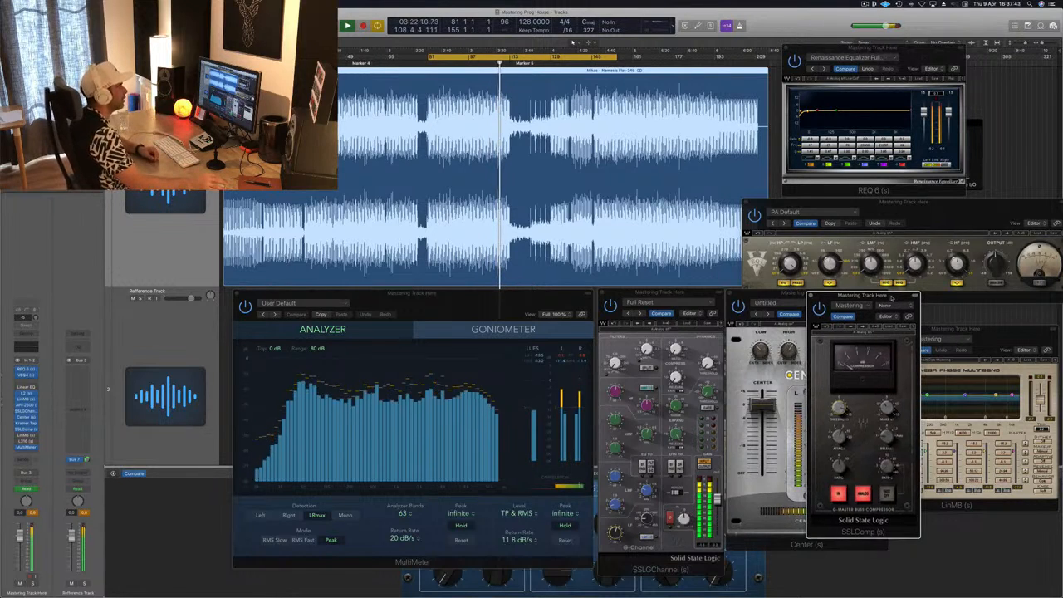
pyautogui.moveTo(893, 297); pyautogui.dragTo(891, 297)
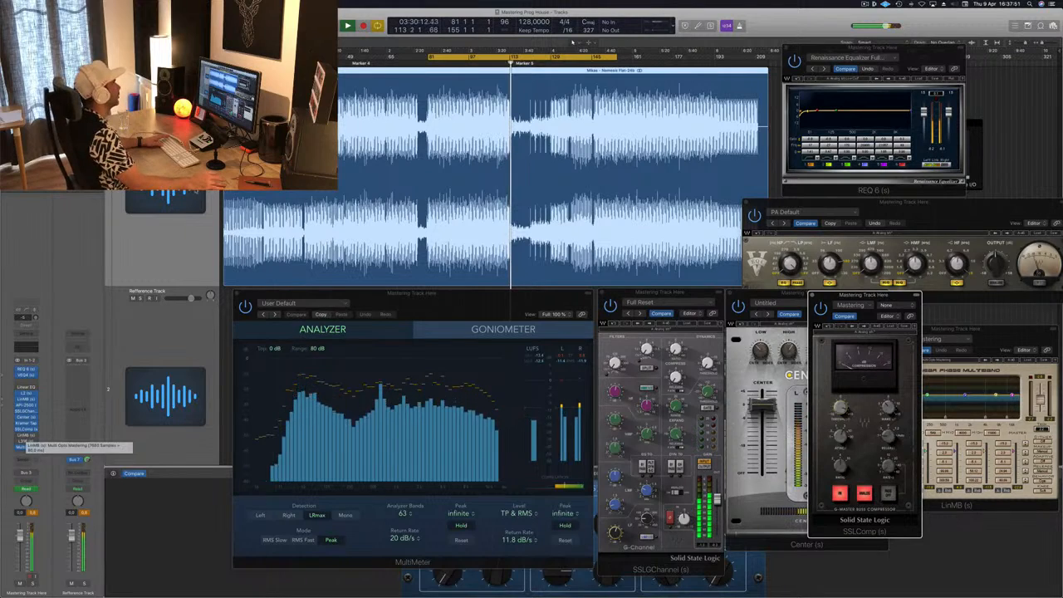
# Extend the start of the cycle area to bar 1 and play the track's earlier section.
pyautogui.moveTo(425, 62); pyautogui.dragTo(342, 61)
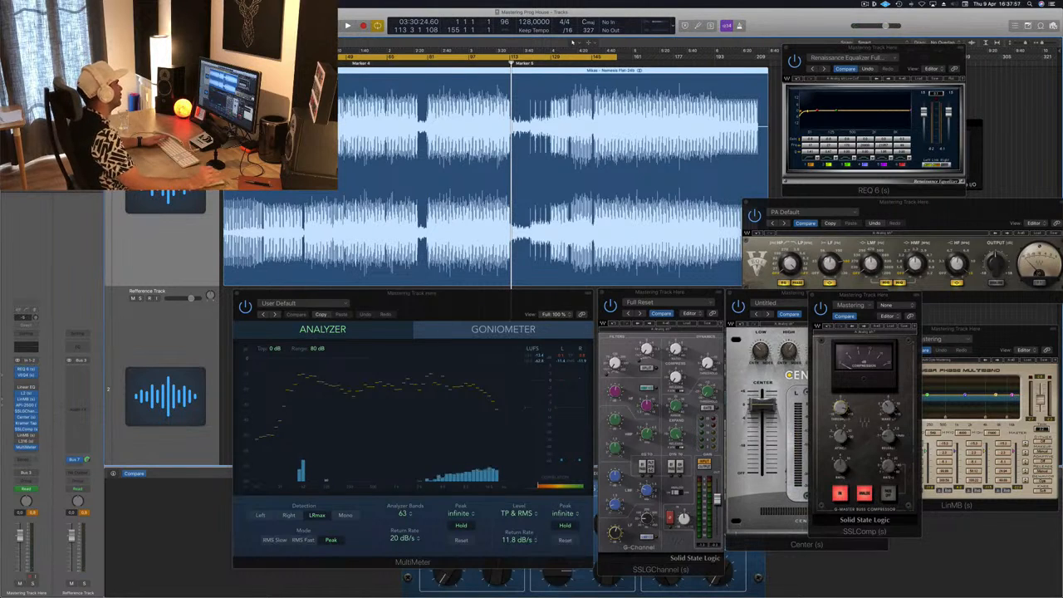
pyautogui.press('space')
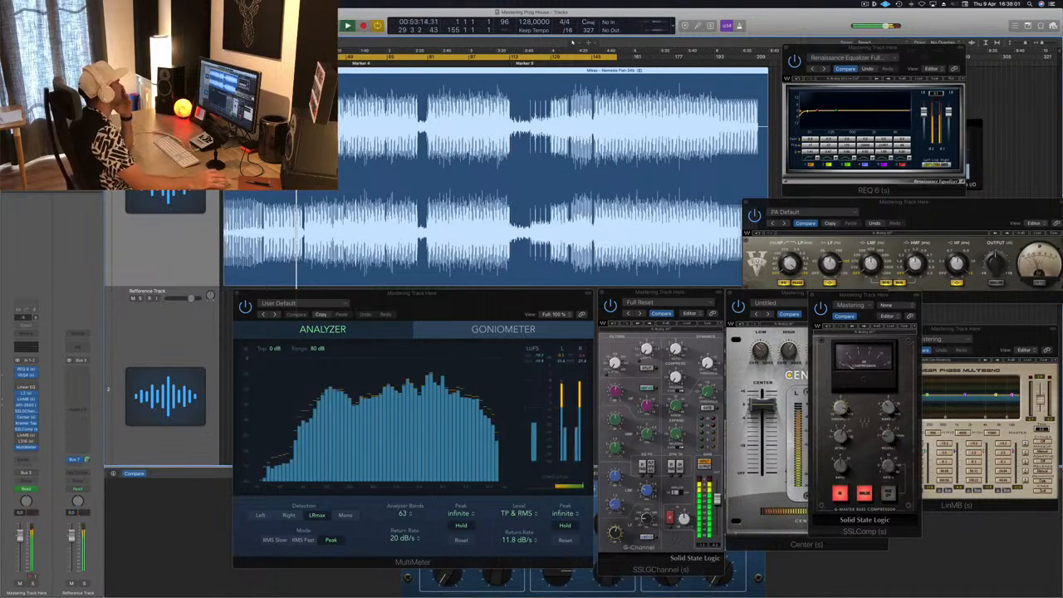
pyautogui.hotkey('alt', '.')
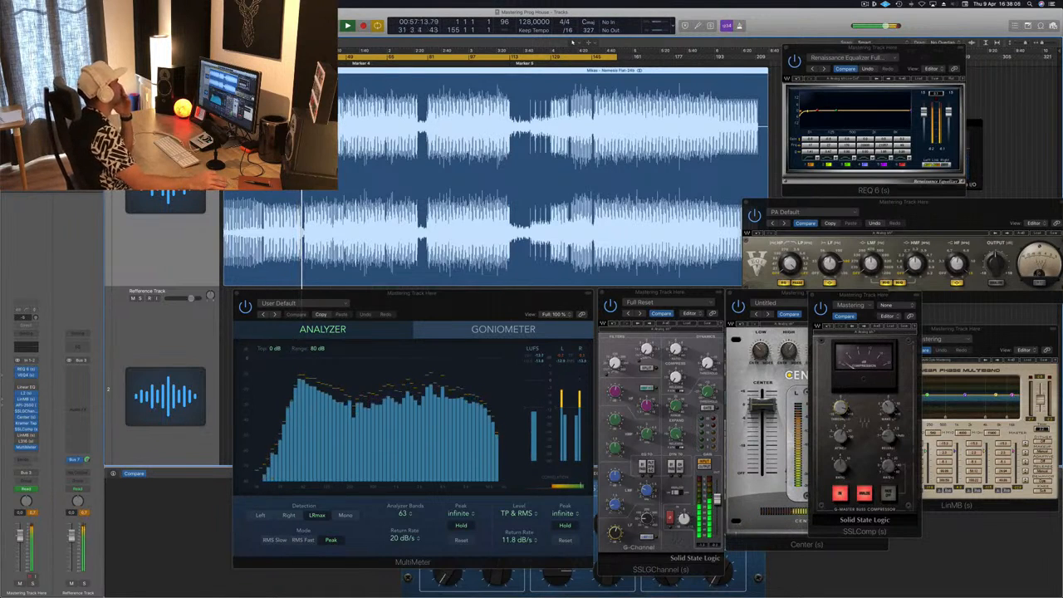
pyautogui.hotkey('alt', ',')
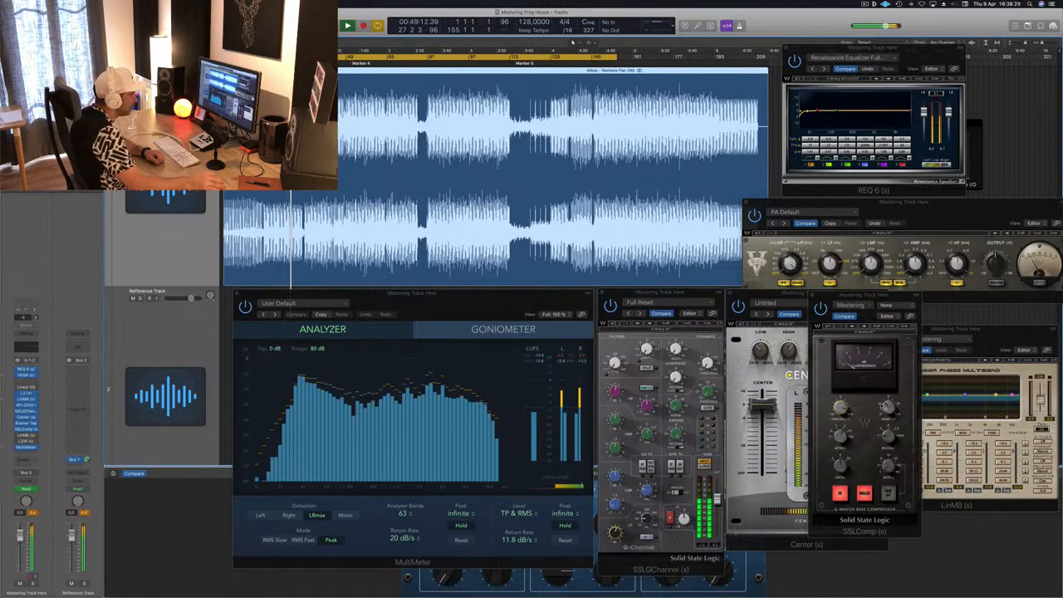
# Examine the SSLComp's gain reduction and the MultiMeter's levels while the track plays.
pyautogui.click(885, 407)
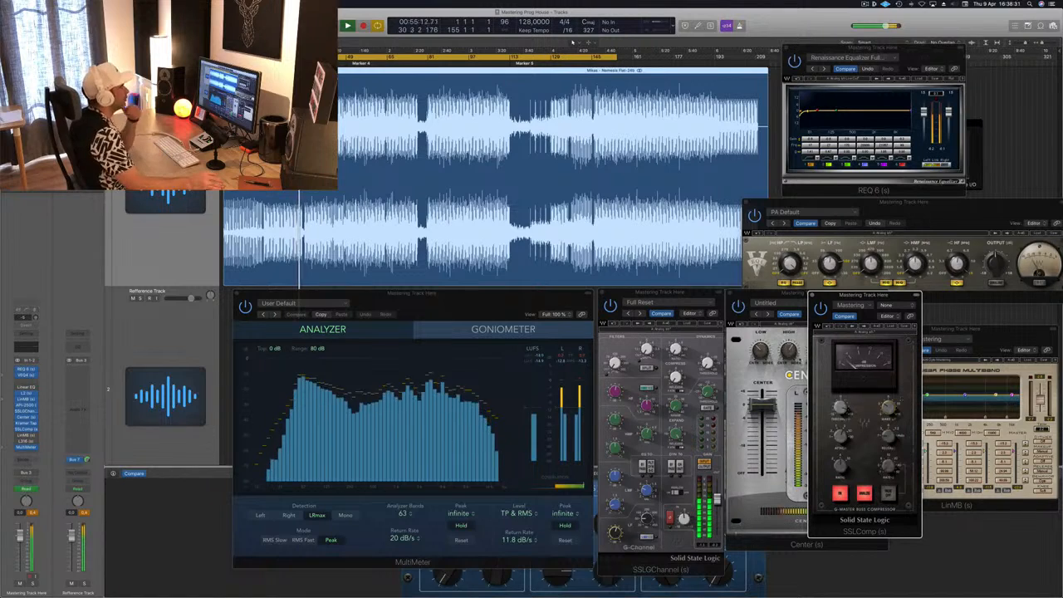
pyautogui.click(545, 365)
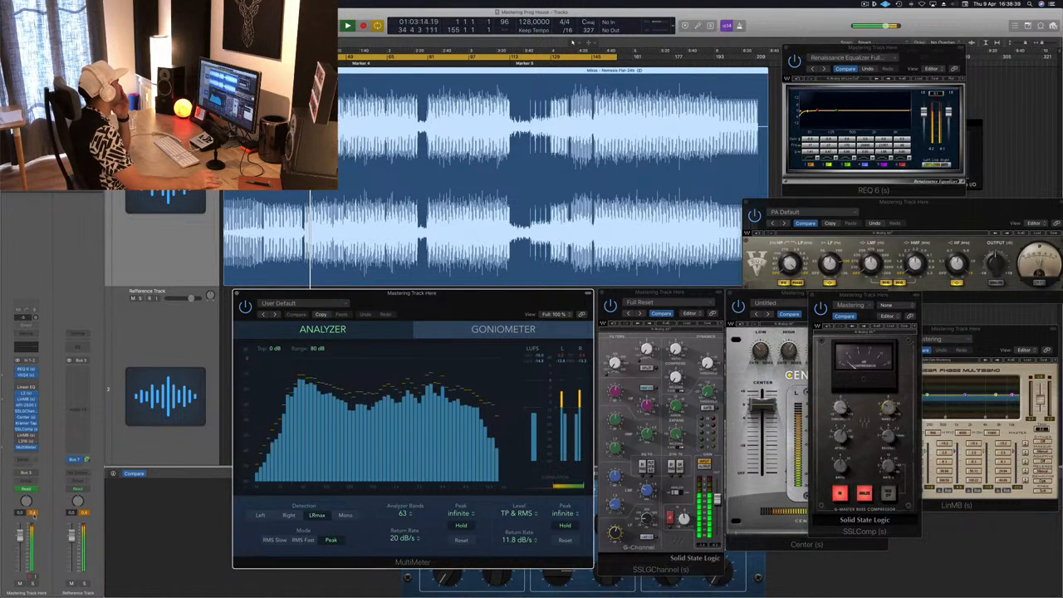
pyautogui.click(571, 42)
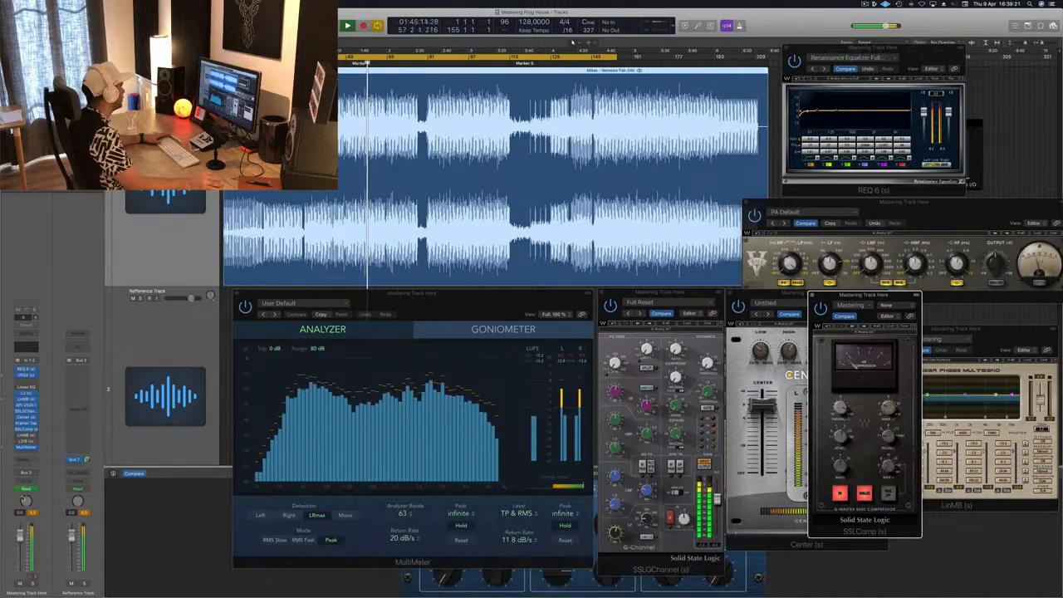
pyautogui.click(162, 235)
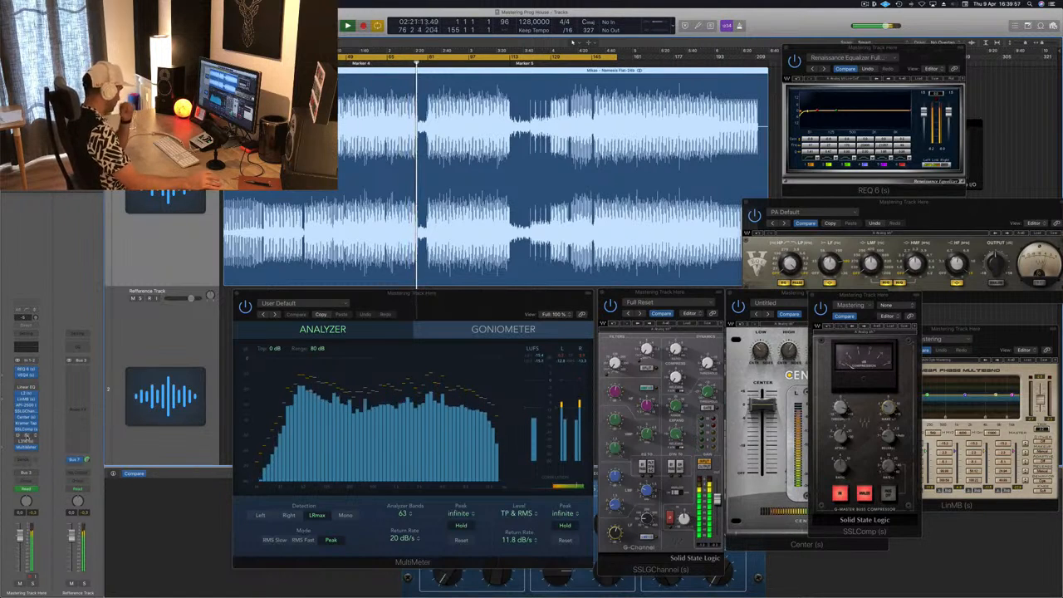
# Bring the LinMB with the Multi Opto Mastering preset to the front and move its window over the waveform.
pyautogui.press('super+w')
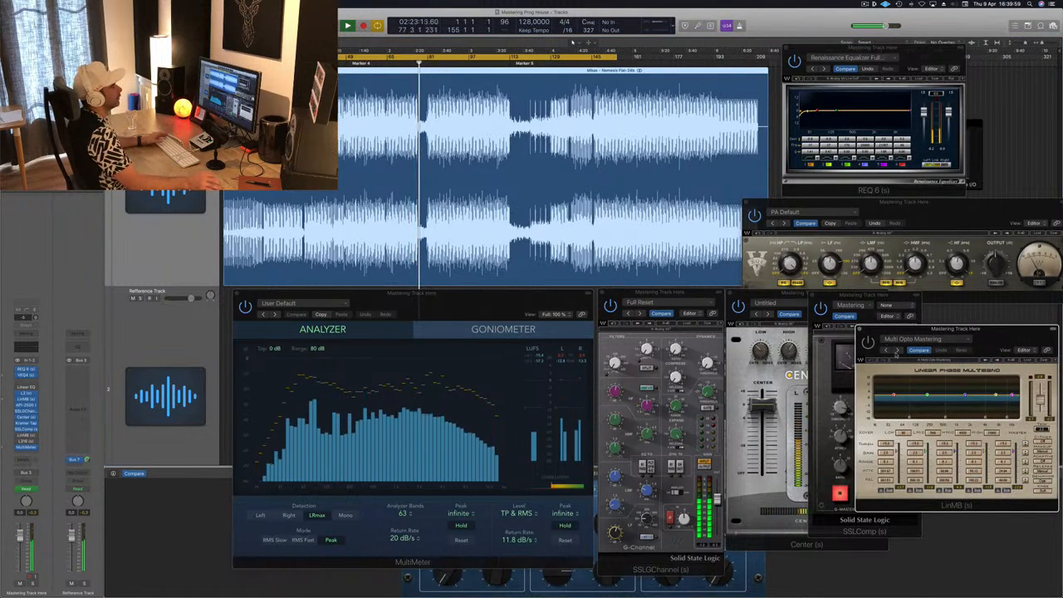
pyautogui.moveTo(971, 307); pyautogui.dragTo(758, 101)
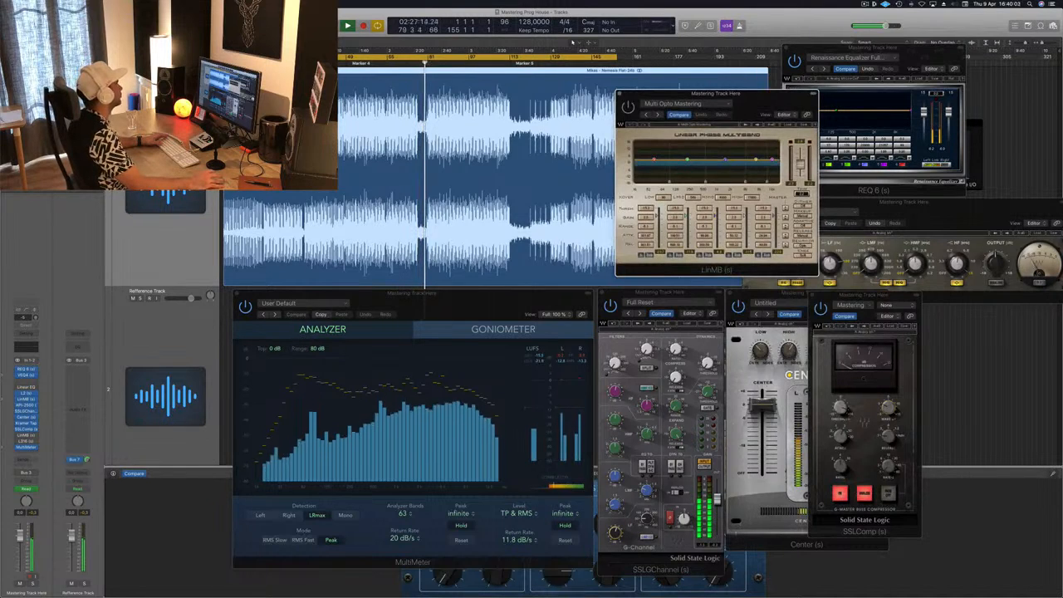
# Set the start of the cycle area to bar 81 so the main section loops.
pyautogui.moveTo(338, 57); pyautogui.dragTo(430, 56)
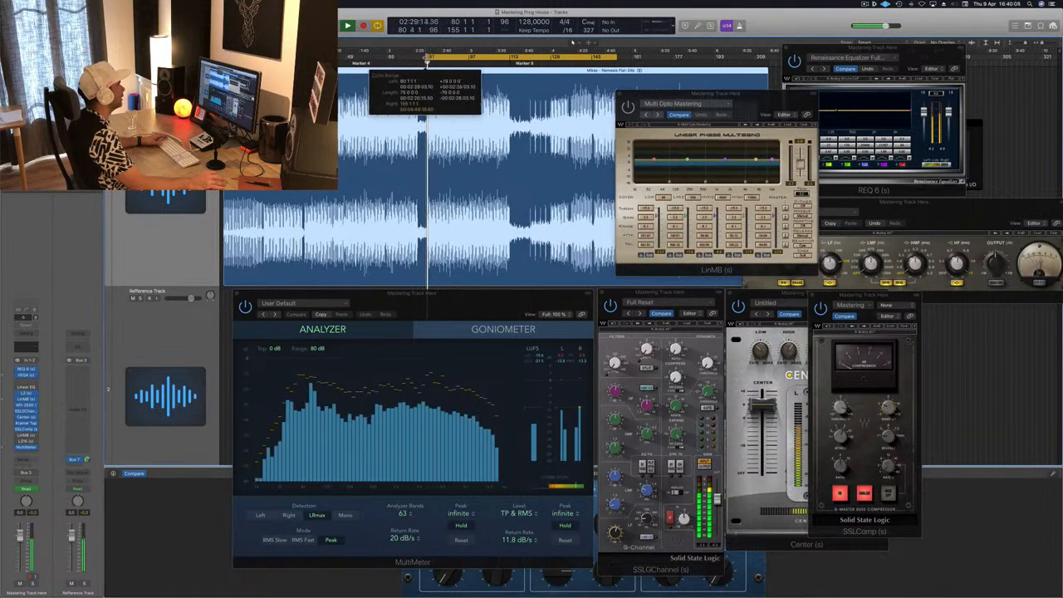
pyautogui.click(467, 58)
pyautogui.press('c')
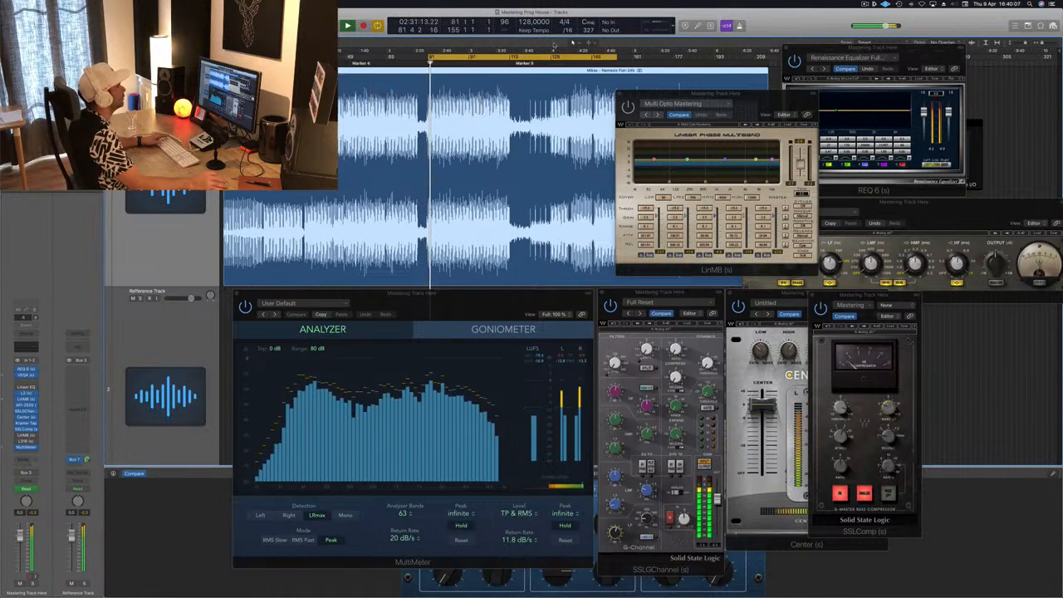
# Stop and restart playback, switch on the Multi Opto Mastering LinMB, and place its window over the Renaissance Equalizer.
pyautogui.click(768, 97)
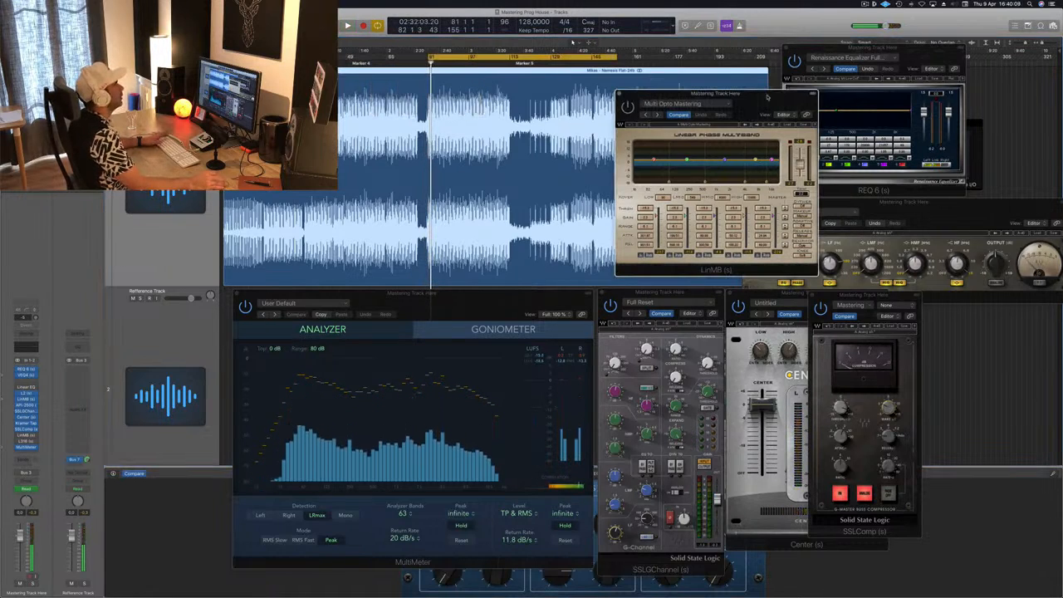
pyautogui.press('space')
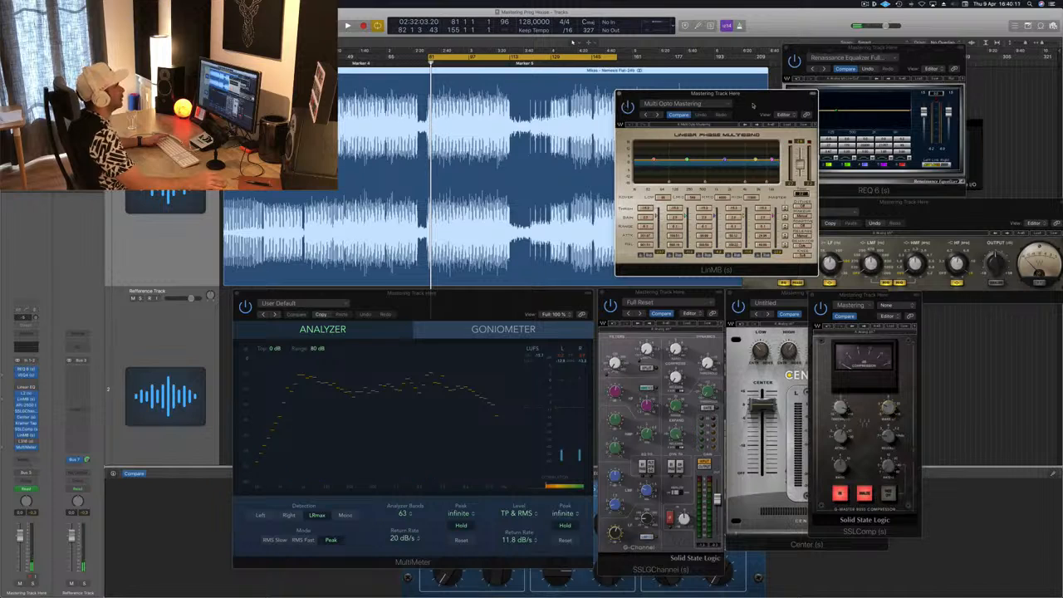
pyautogui.moveTo(760, 99); pyautogui.dragTo(795, 107)
pyautogui.press('space')
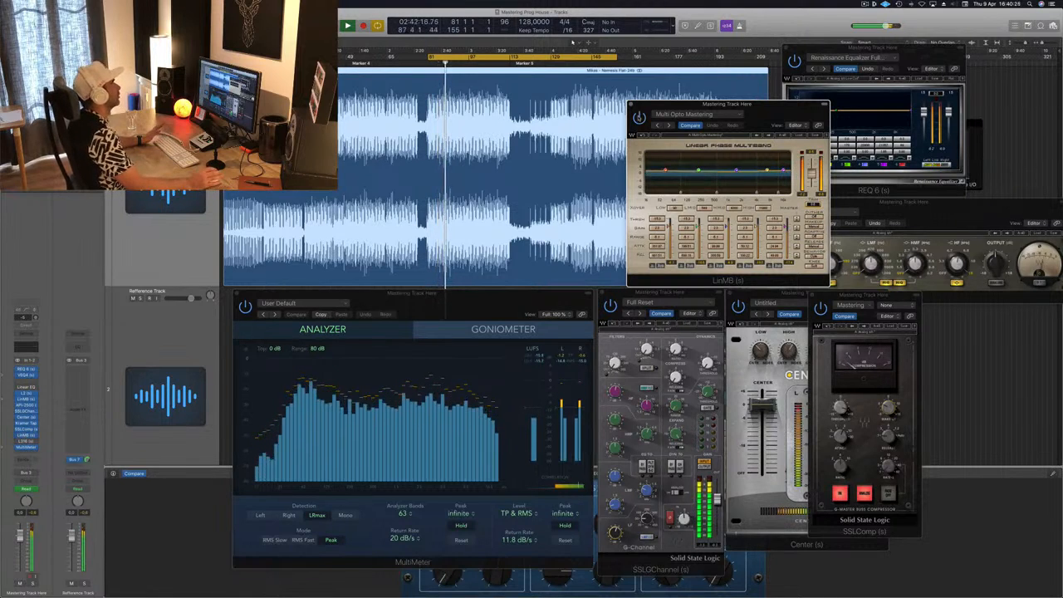
pyautogui.moveTo(788, 111); pyautogui.dragTo(943, 144)
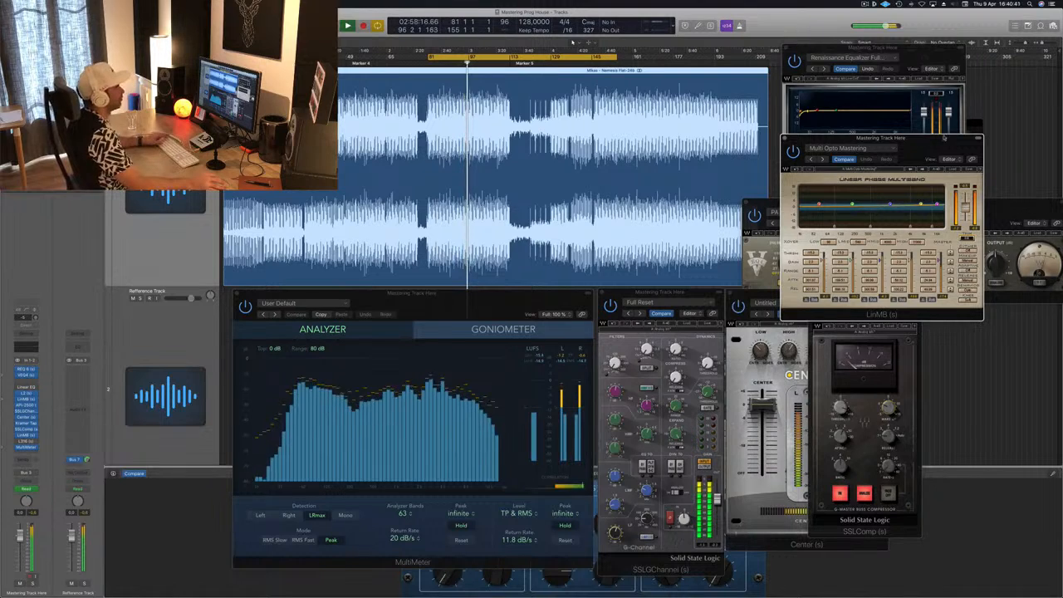
pyautogui.moveTo(943, 138); pyautogui.dragTo(933, 55)
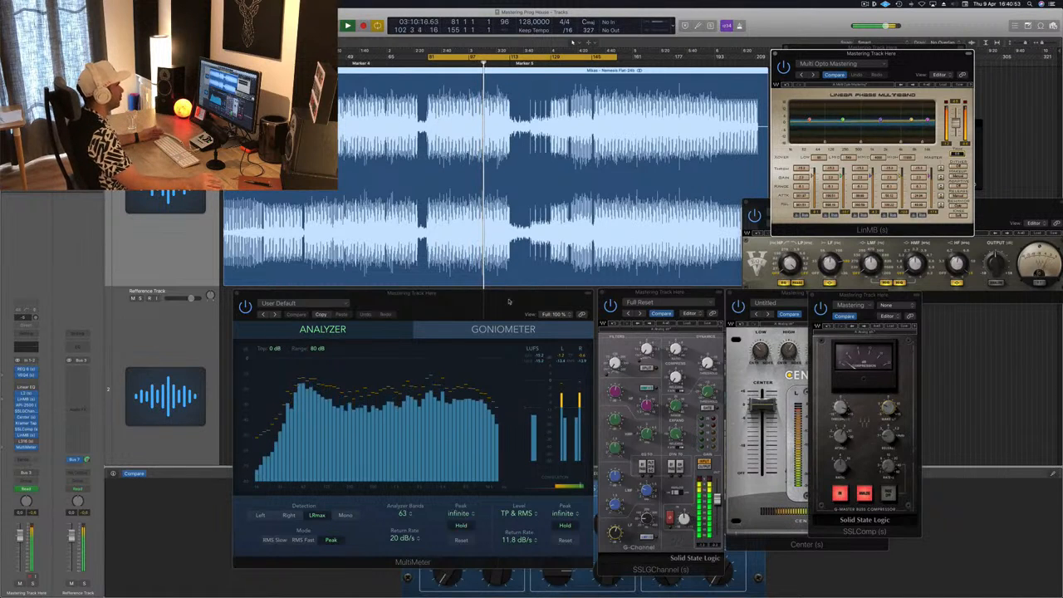
# Shift the MultiMeter window slightly and line up the SSLGChannel window directly beside it.
pyautogui.moveTo(508, 302); pyautogui.dragTo(486, 302)
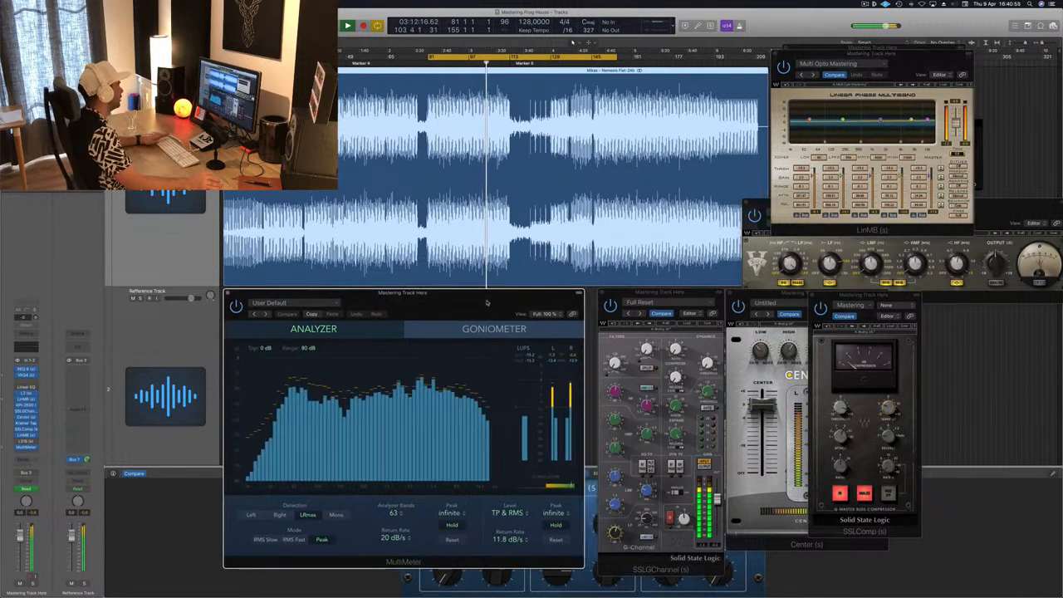
pyautogui.click(658, 297)
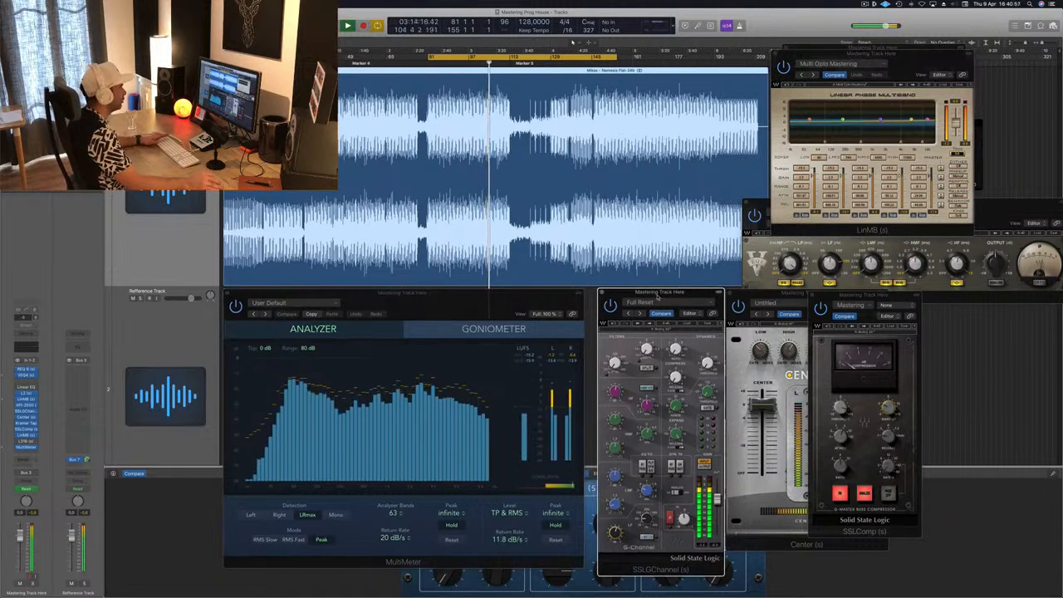
pyautogui.moveTo(670, 295); pyautogui.dragTo(658, 297)
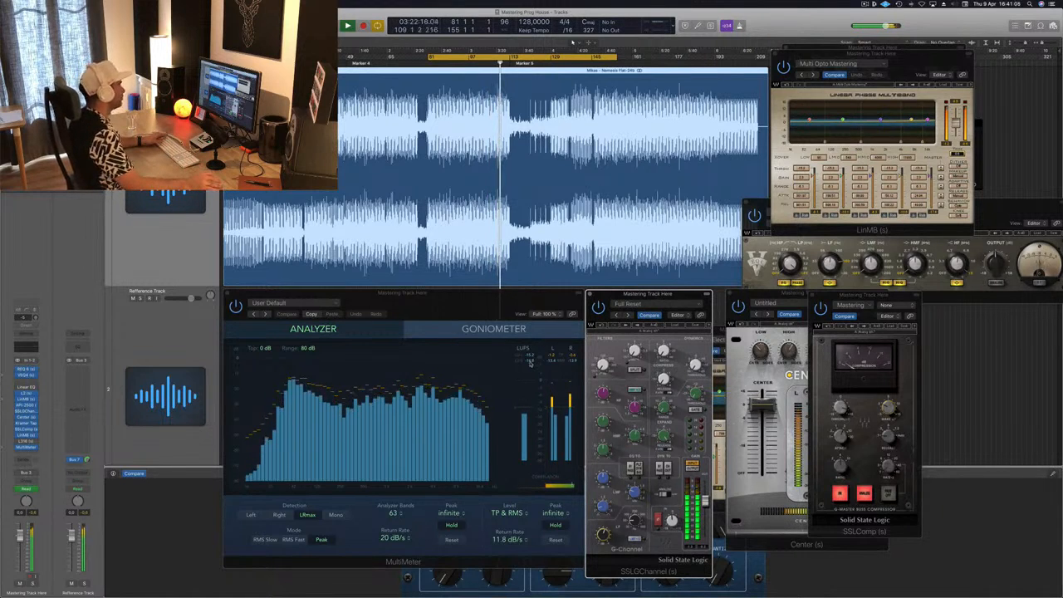
# Open the L316 limiter with the Basic 1 preset, place its window over the Center and SSLComp plug-ins, and switch it on.
pyautogui.click(33, 441)
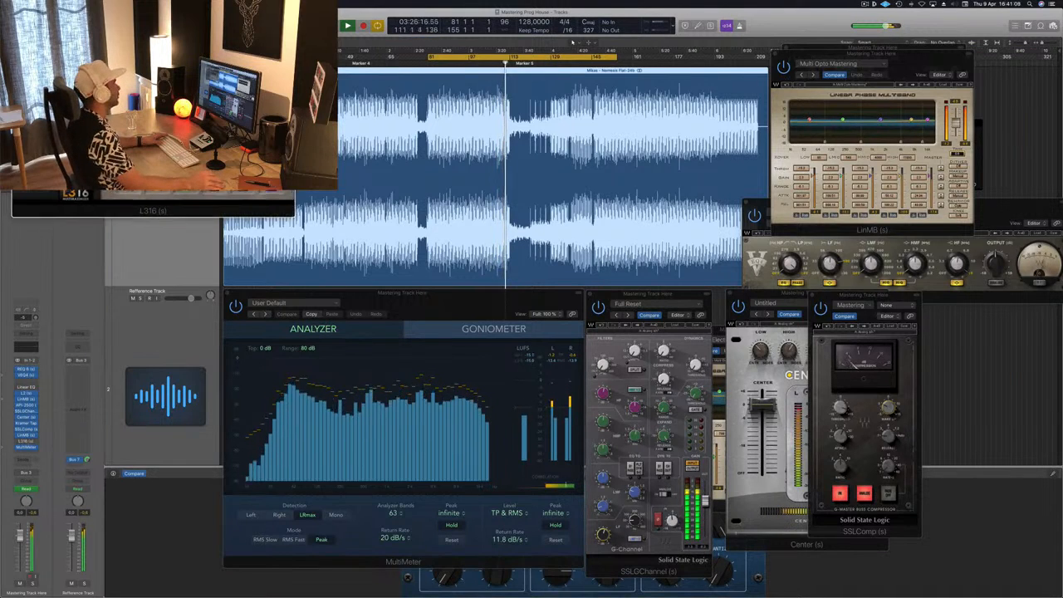
pyautogui.moveTo(153, 22); pyautogui.dragTo(872, 188)
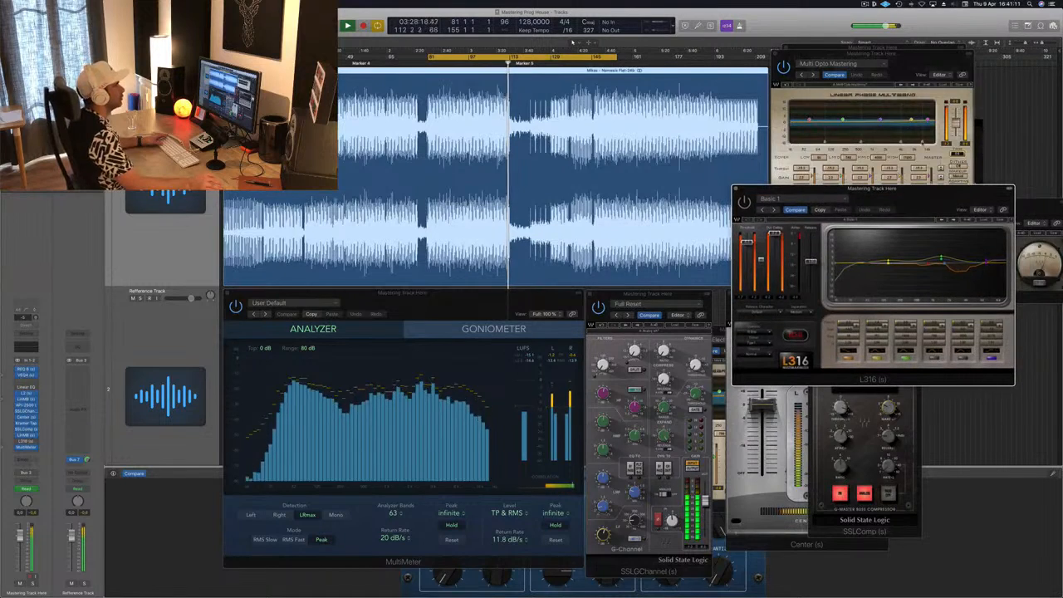
pyautogui.click(732, 42)
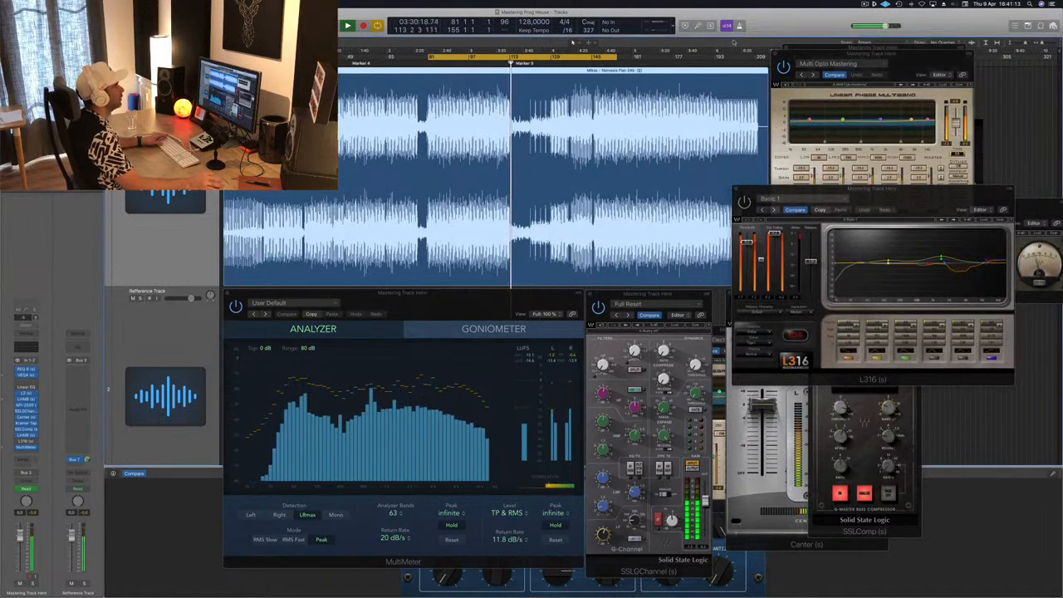
pyautogui.moveTo(902, 193); pyautogui.dragTo(905, 183)
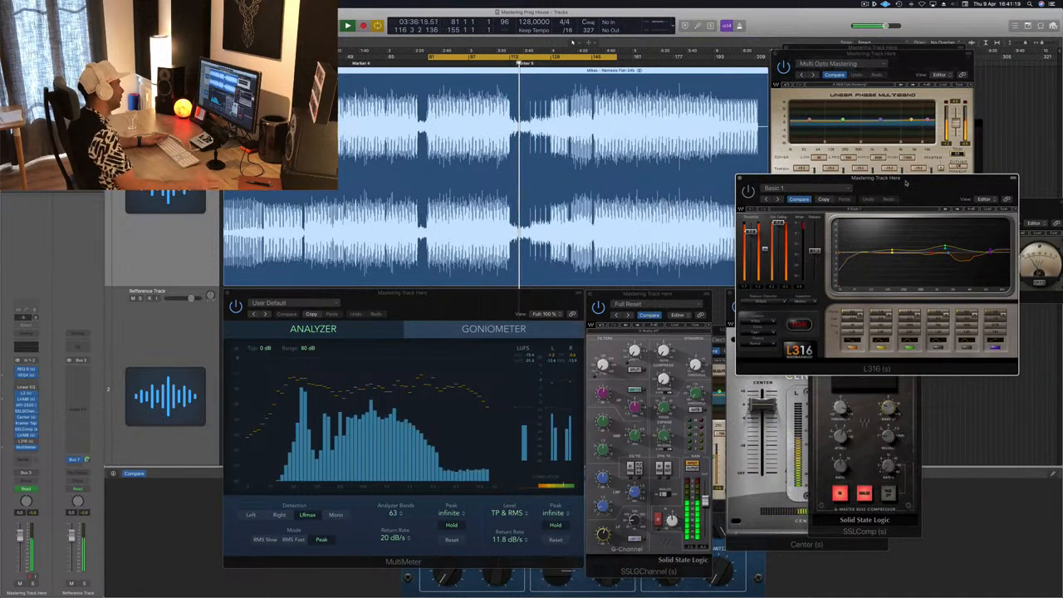
pyautogui.moveTo(905, 184); pyautogui.dragTo(897, 206)
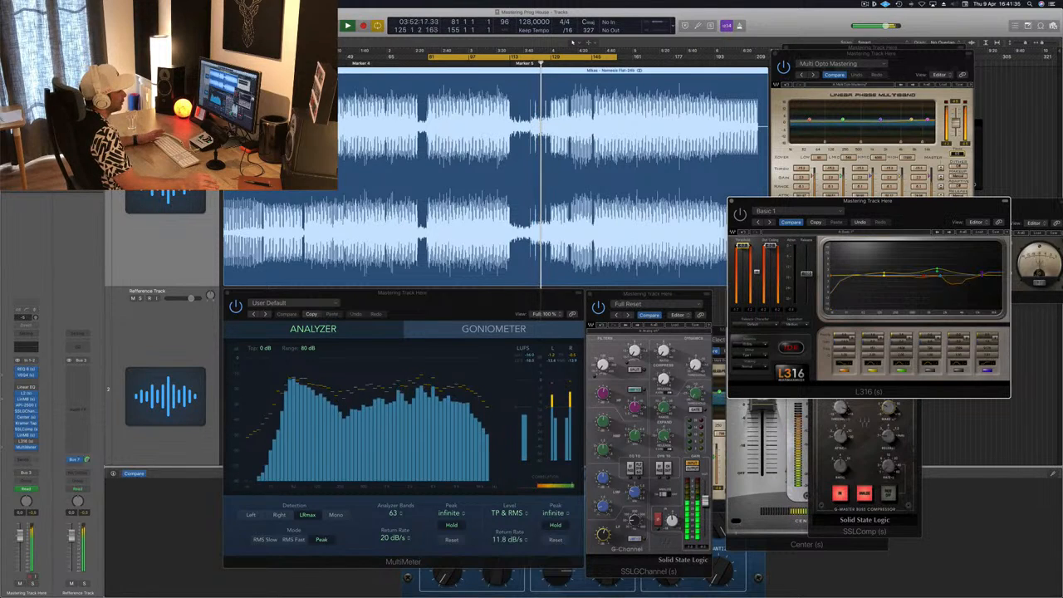
pyautogui.moveTo(921, 212); pyautogui.dragTo(911, 212)
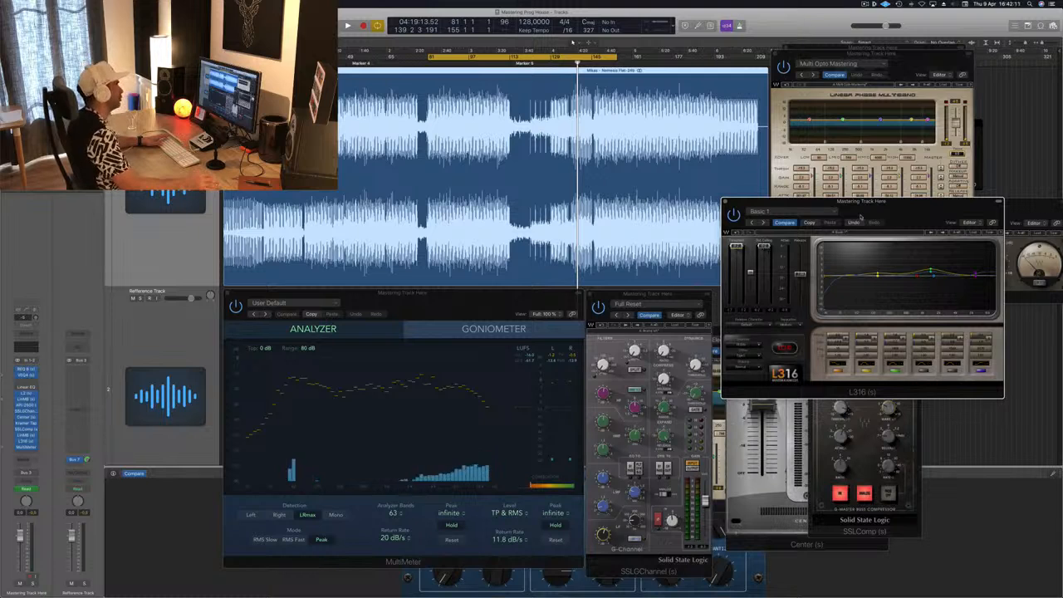
# Play the looped section with the L316 on and check the loudness on the MultiMeter.
pyautogui.moveTo(860, 217); pyautogui.dragTo(835, 225)
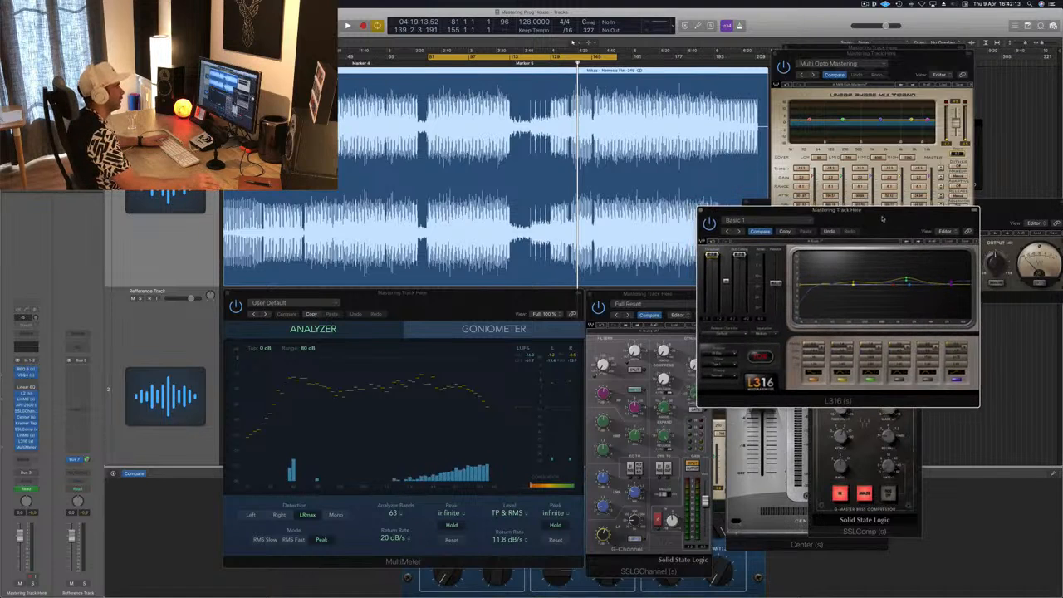
pyautogui.press('space')
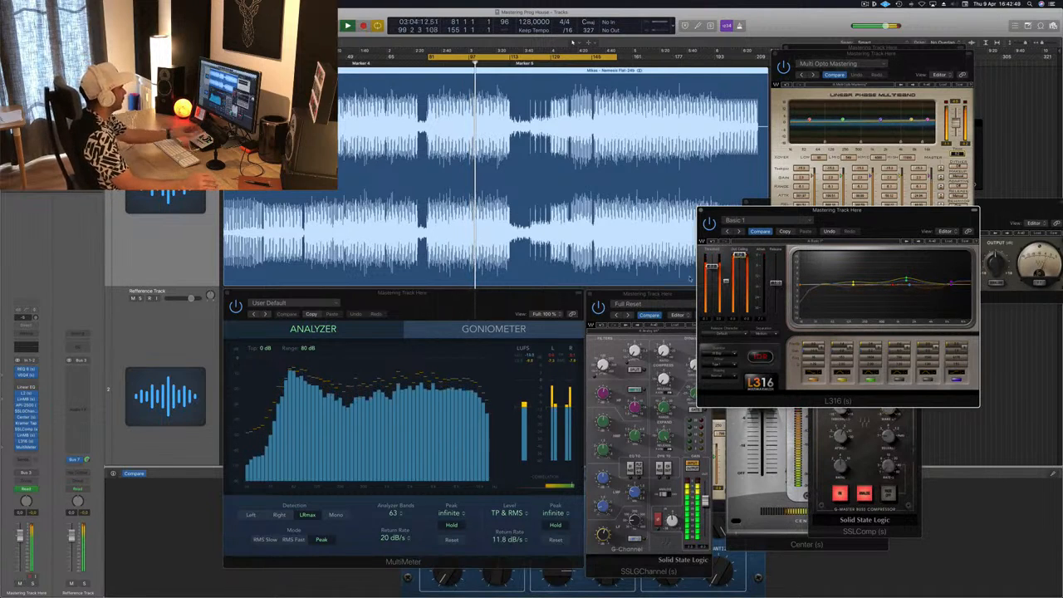
pyautogui.click(560, 297)
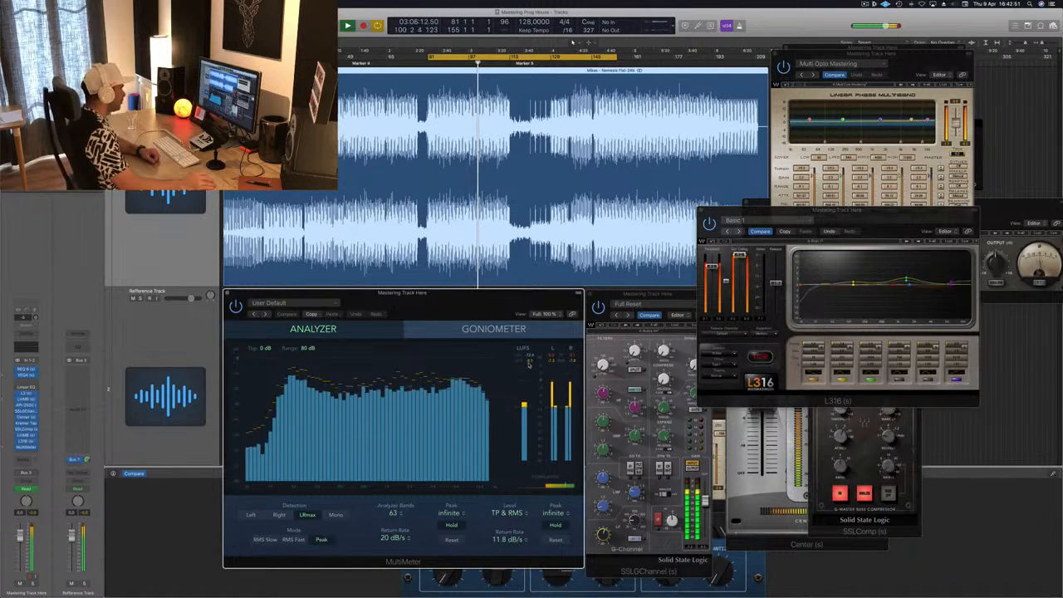
pyautogui.moveTo(533, 303); pyautogui.dragTo(521, 295)
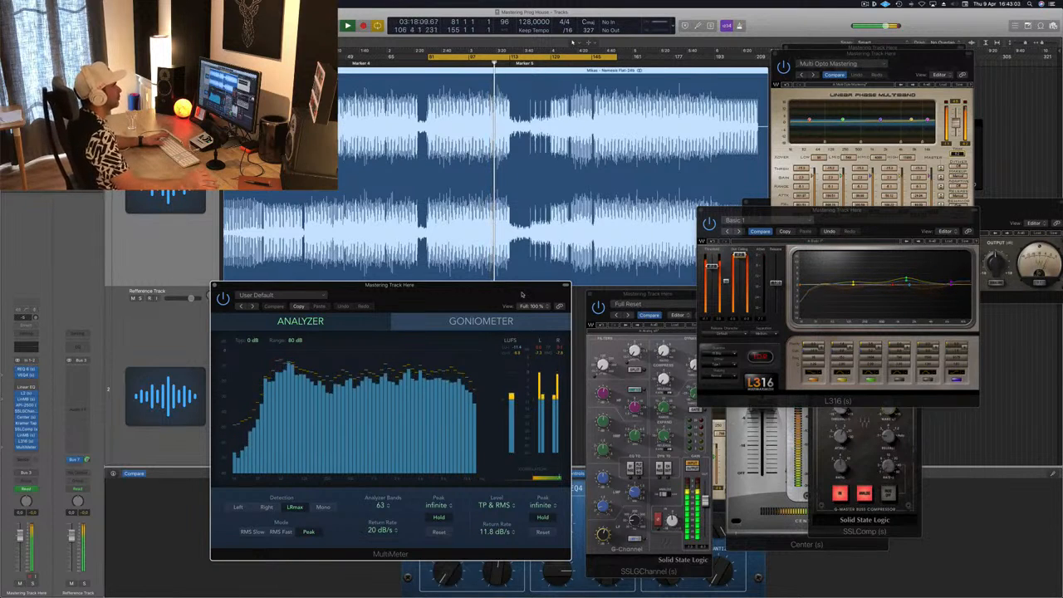
# Move the L316 window below the VEQ4, and place the SSLGChannel and Adaptive Multi Electro LinMB windows side by side.
pyautogui.moveTo(857, 218); pyautogui.dragTo(903, 311)
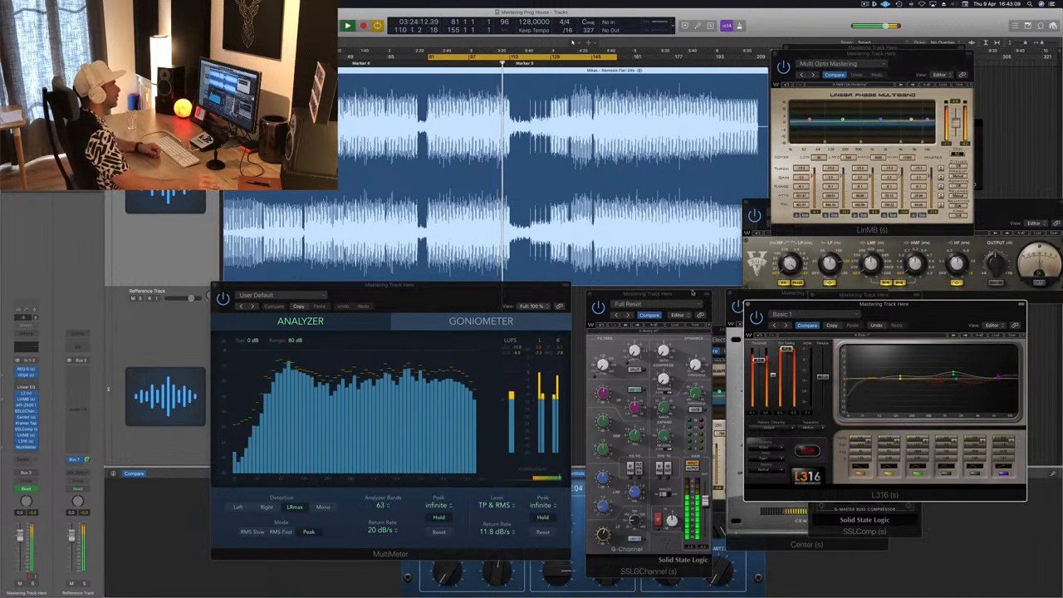
pyautogui.moveTo(668, 296); pyautogui.dragTo(499, 327)
pyautogui.moveTo(701, 326); pyautogui.dragTo(633, 287)
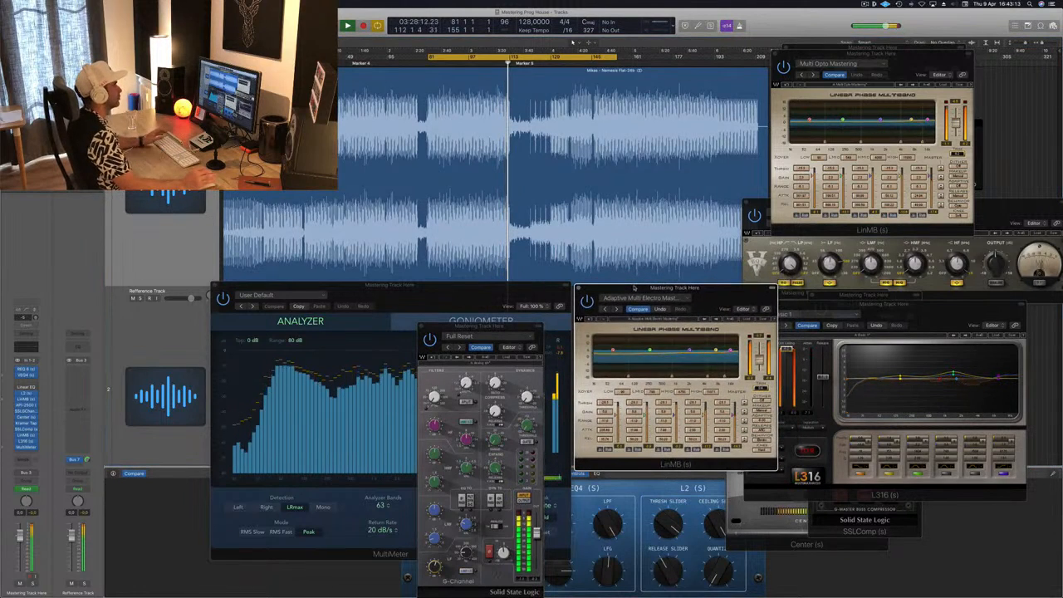
pyautogui.moveTo(727, 301); pyautogui.dragTo(691, 360)
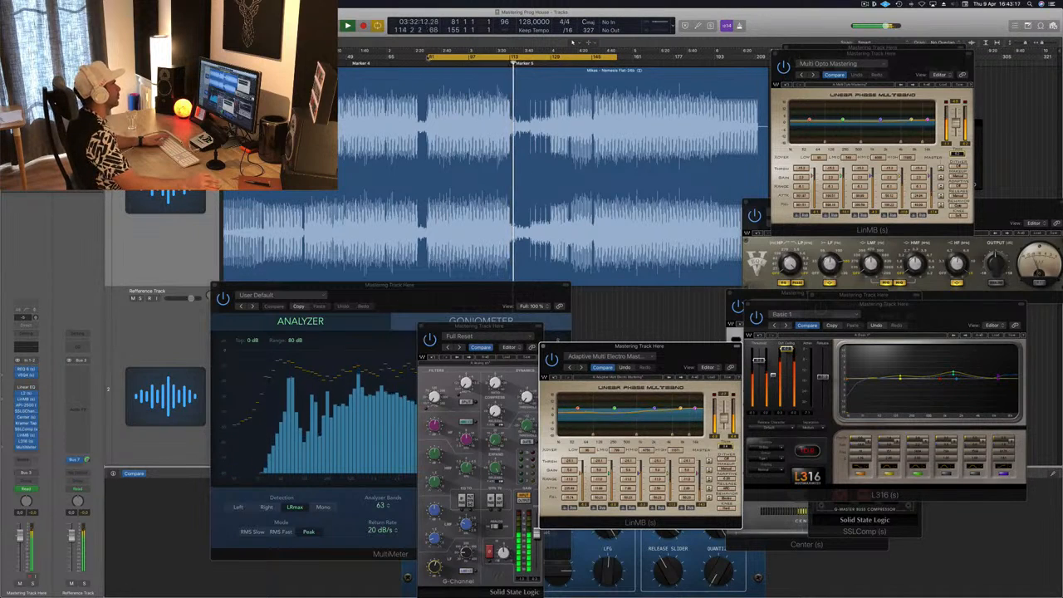
# Stop playback, extend the cycle area to span bars 1 to 193, and play the whole track from the beginning.
pyautogui.press('space')
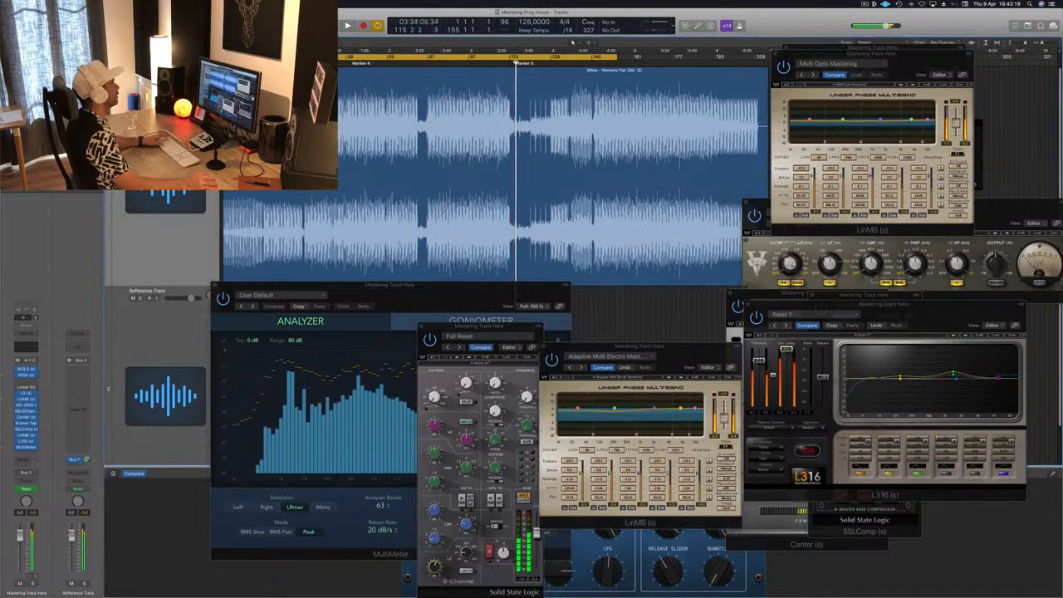
pyautogui.moveTo(617, 55); pyautogui.dragTo(716, 56)
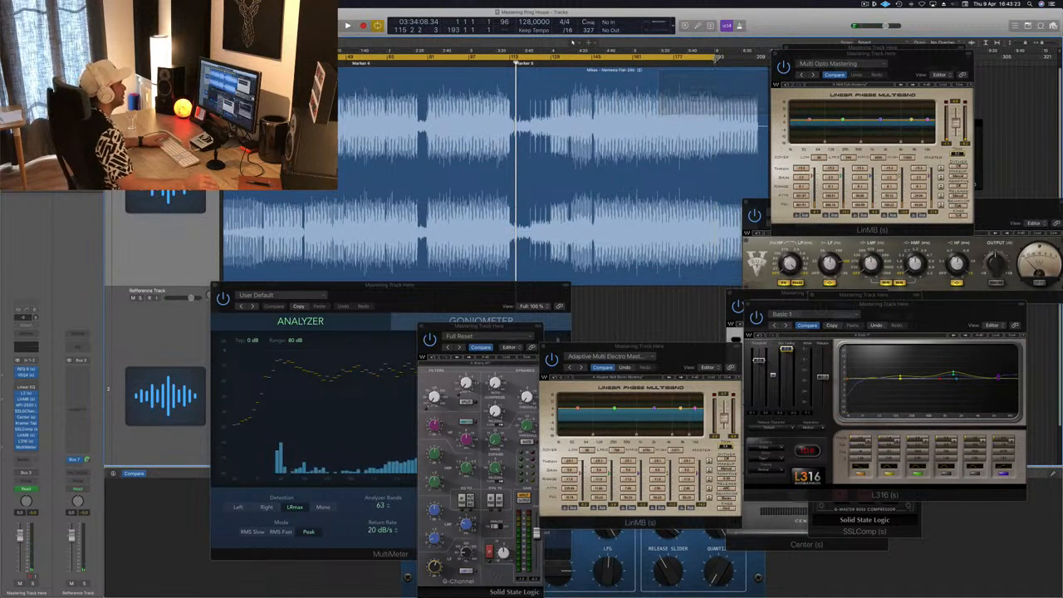
pyautogui.press('super+a')
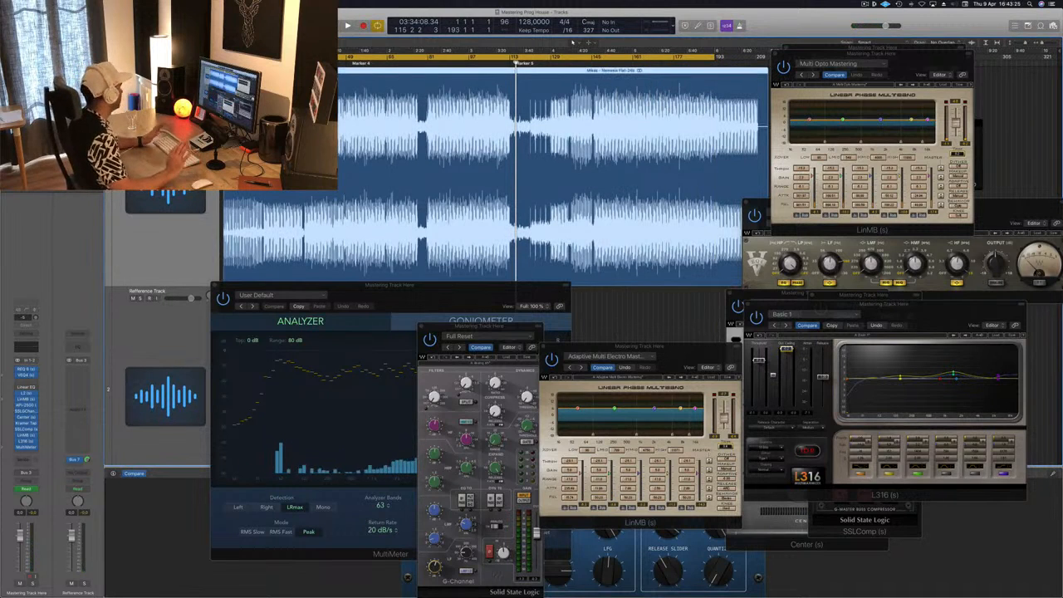
pyautogui.press('space')
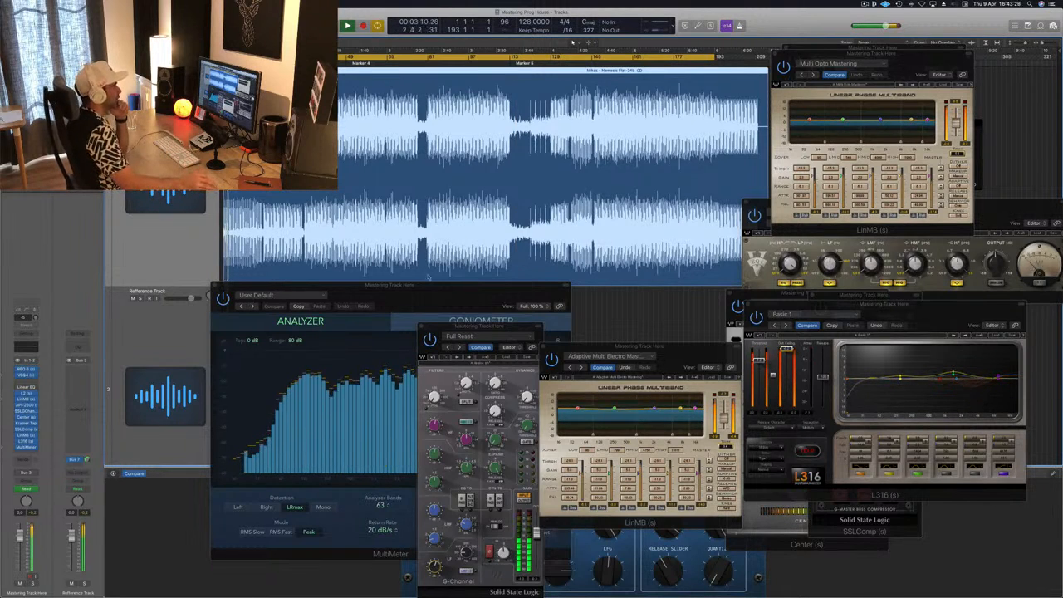
# Uncover the Renaissance Equalizer by stacking the Adaptive Multi Electro and Multi Opto Mastering LinMB windows below it.
pyautogui.moveTo(639, 345); pyautogui.dragTo(996, 37)
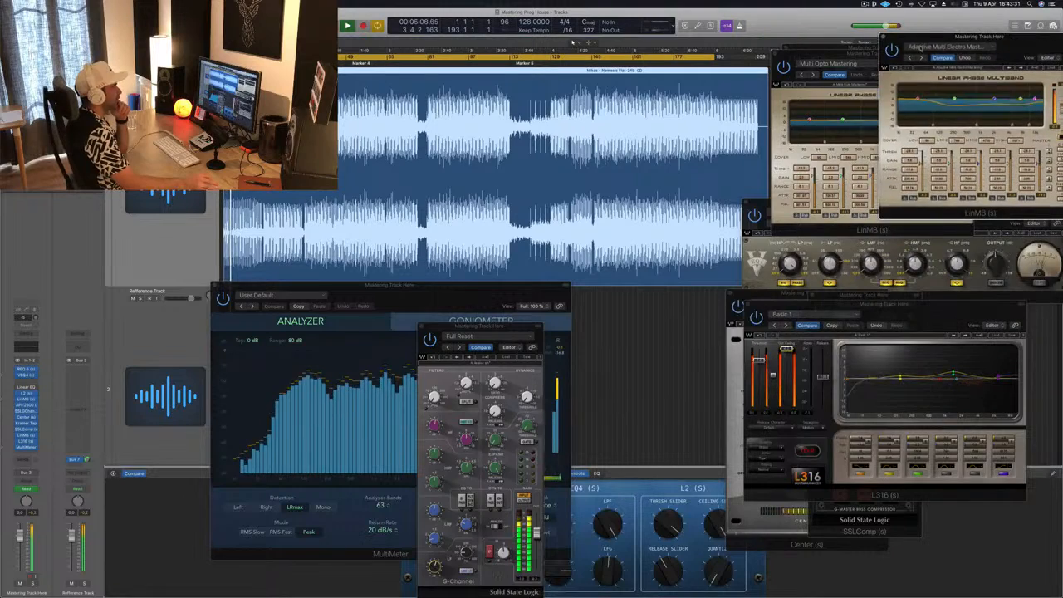
pyautogui.moveTo(830, 48); pyautogui.dragTo(731, 361)
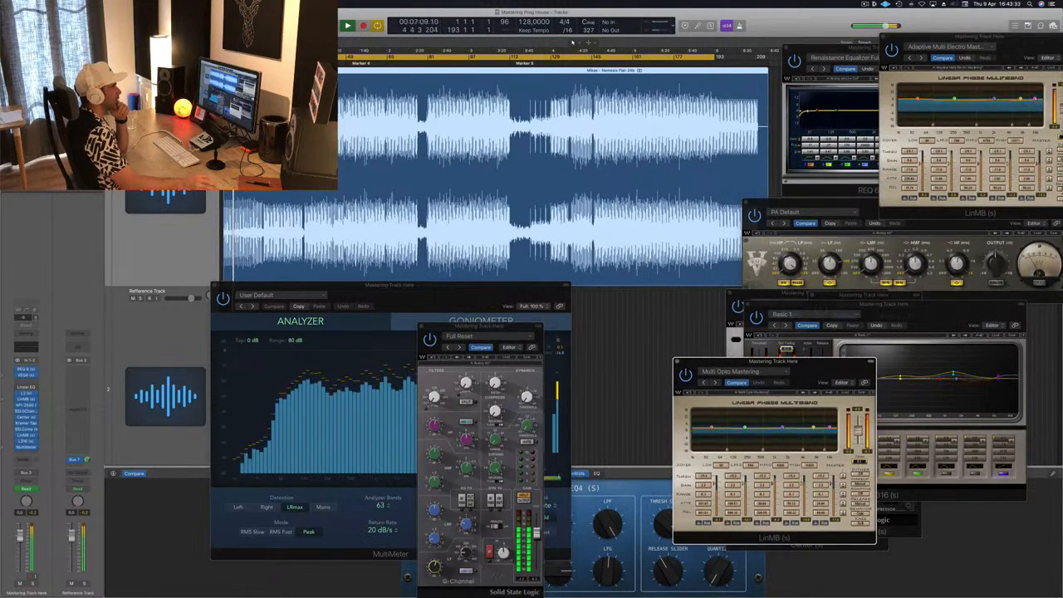
pyautogui.moveTo(976, 36); pyautogui.dragTo(964, 274)
pyautogui.moveTo(825, 366); pyautogui.dragTo(1006, 373)
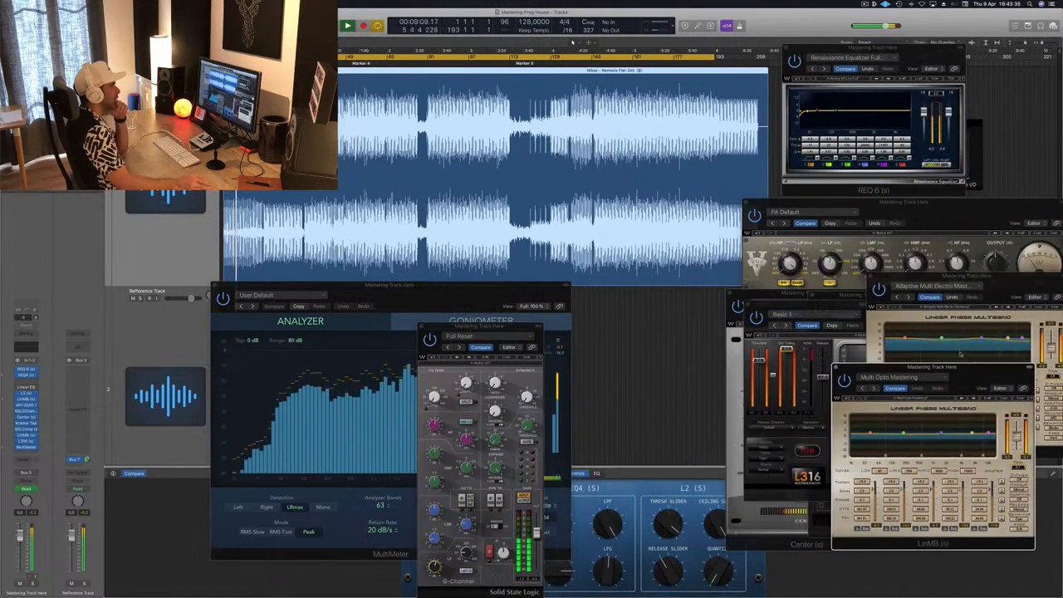
# Line up the MultiMeter and L316 windows beneath the waveform, with the SSLGChannel and Multi Opto Mastering LinMB windows beside them.
pyautogui.moveTo(801, 307); pyautogui.dragTo(609, 393)
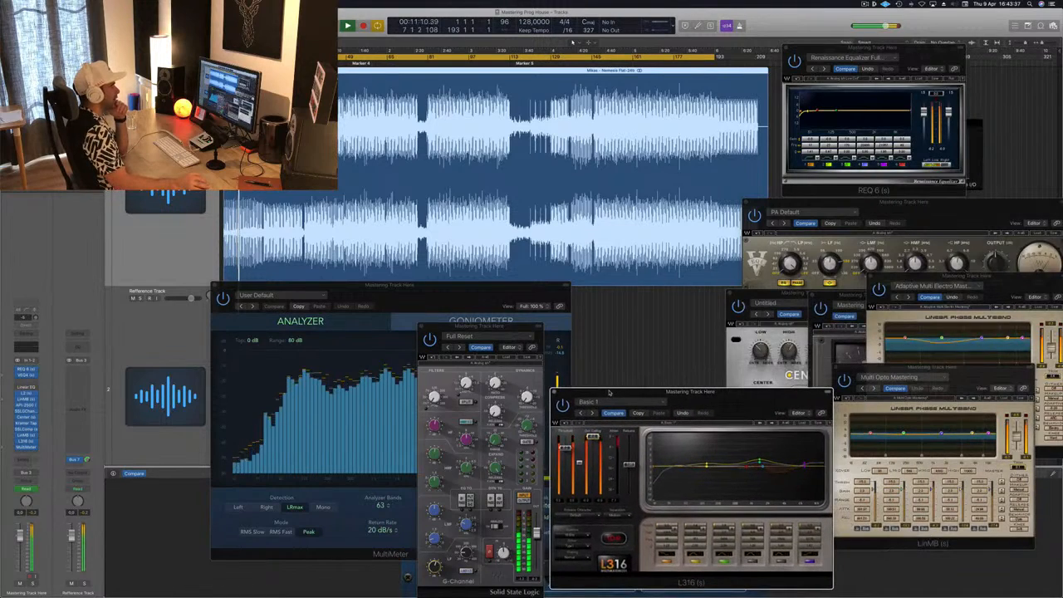
pyautogui.moveTo(539, 328); pyautogui.dragTo(915, 301)
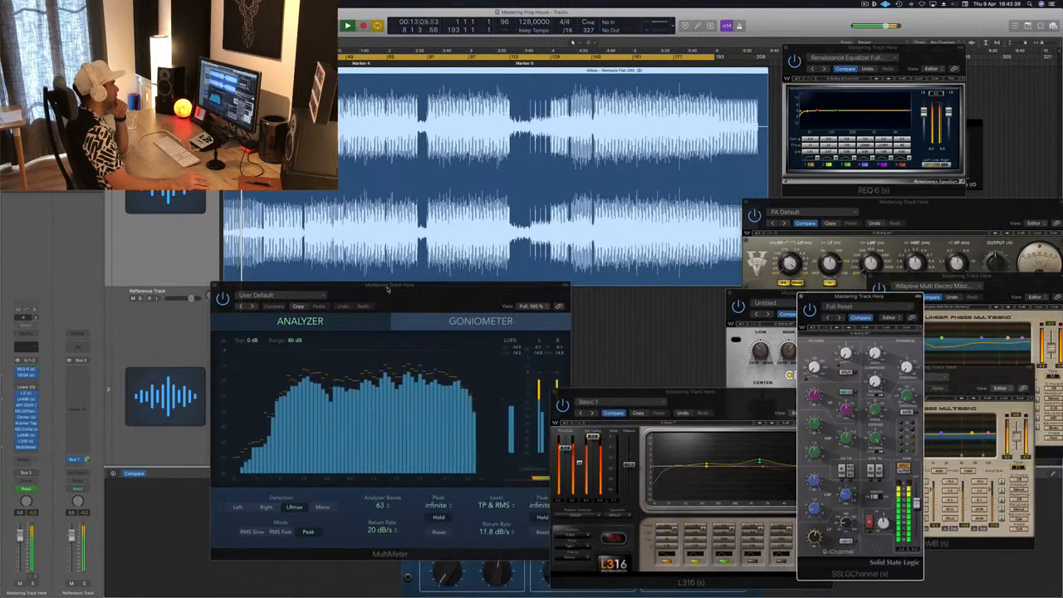
pyautogui.moveTo(394, 287); pyautogui.dragTo(285, 293)
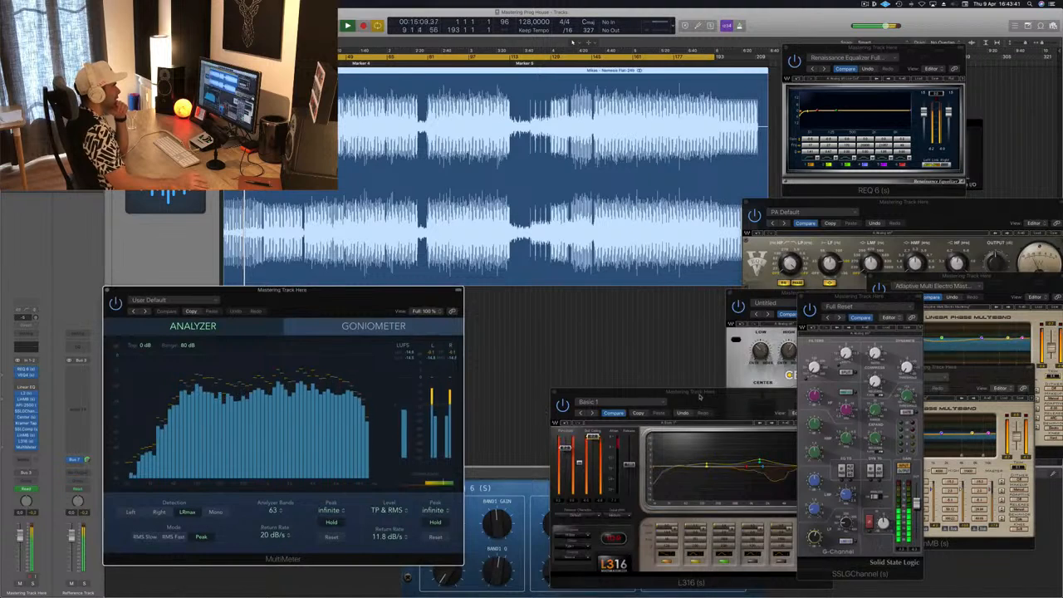
pyautogui.moveTo(699, 395); pyautogui.dragTo(614, 295)
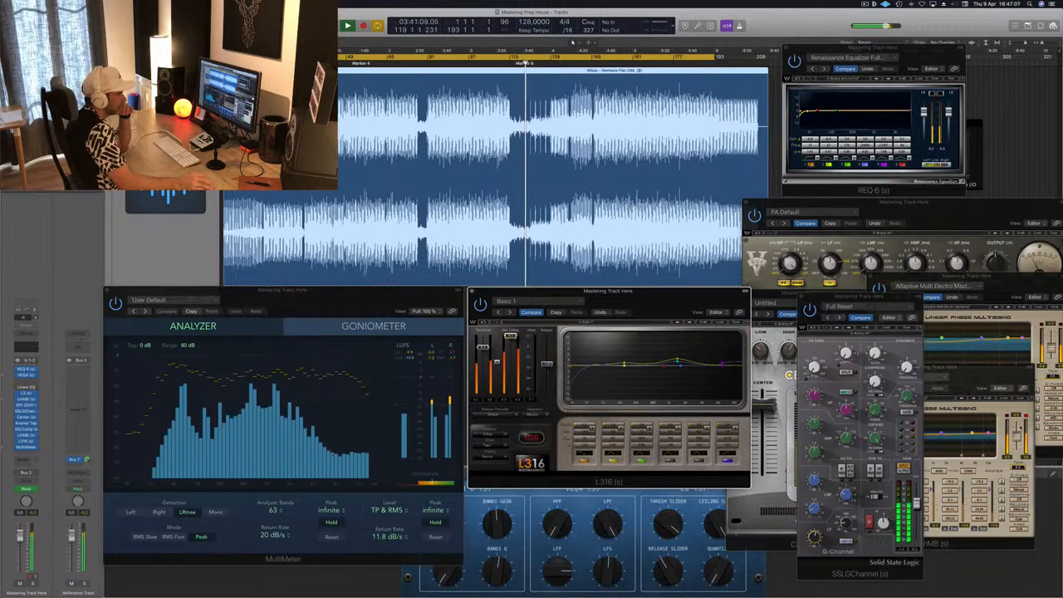
pyautogui.click(968, 376)
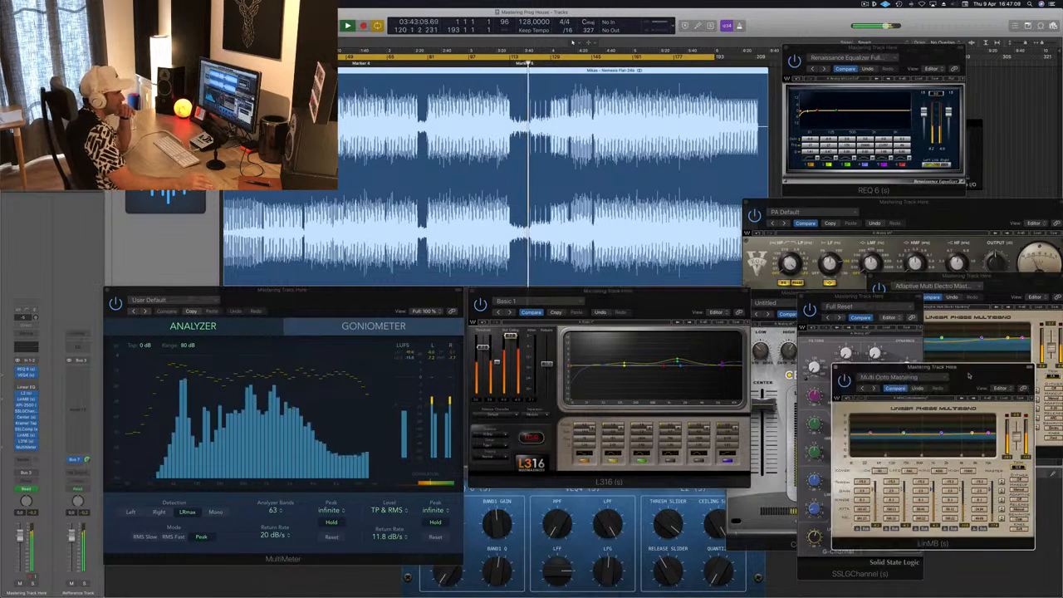